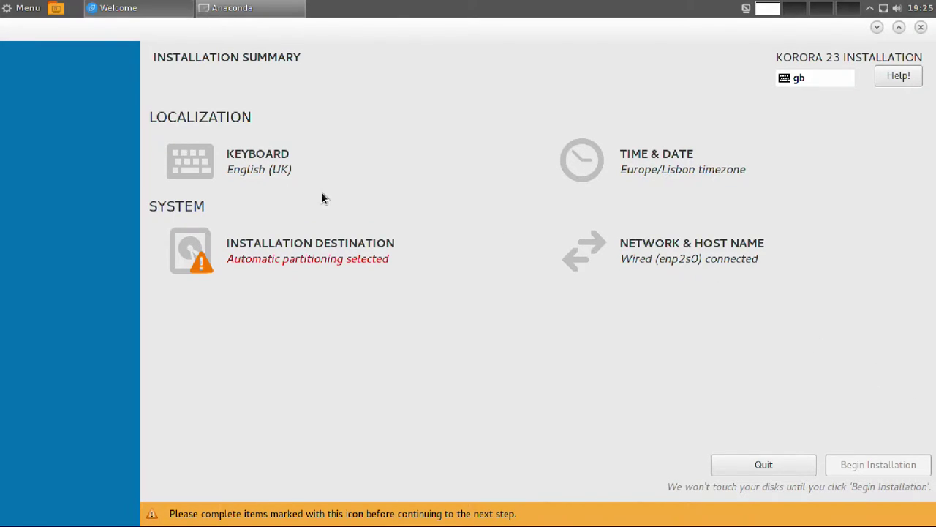
Add the Portuguese keyboard layout and move it above English (UK) as the default.
left_click(278, 162)
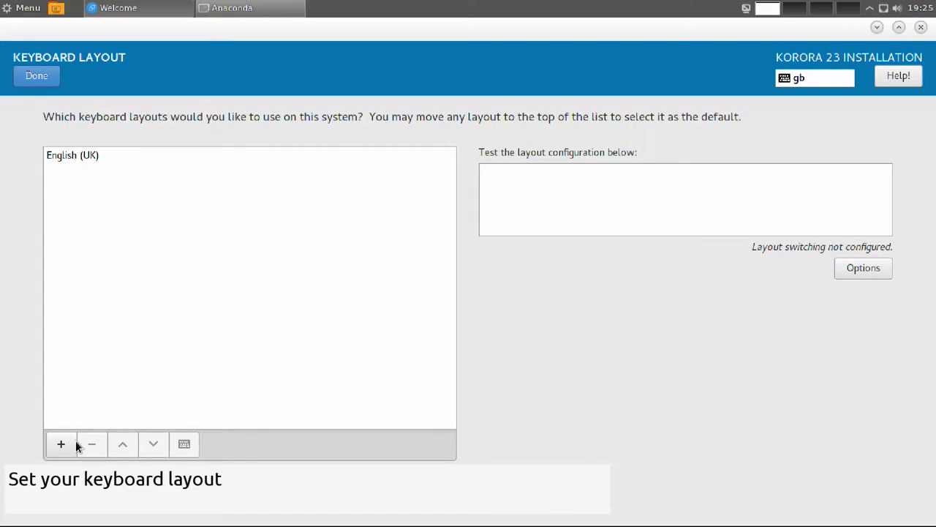
left_click(68, 444)
type("port")
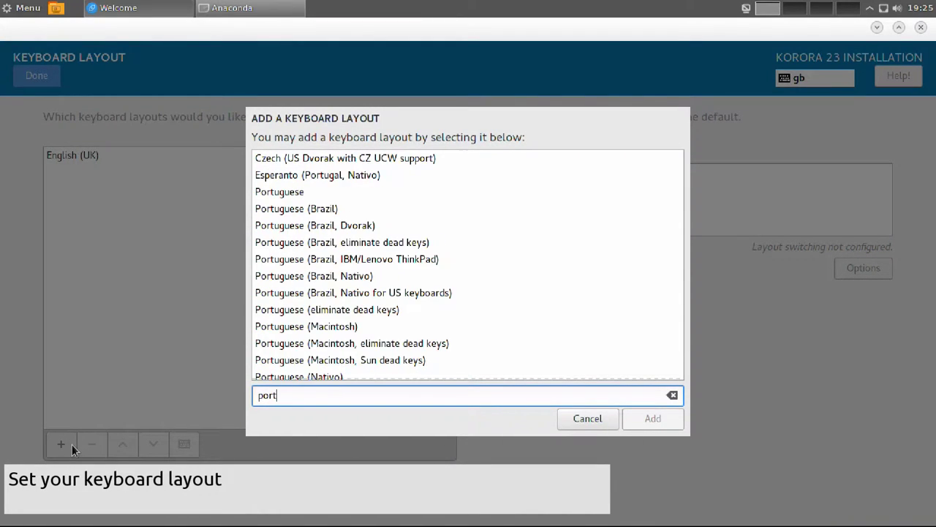
left_click(277, 193)
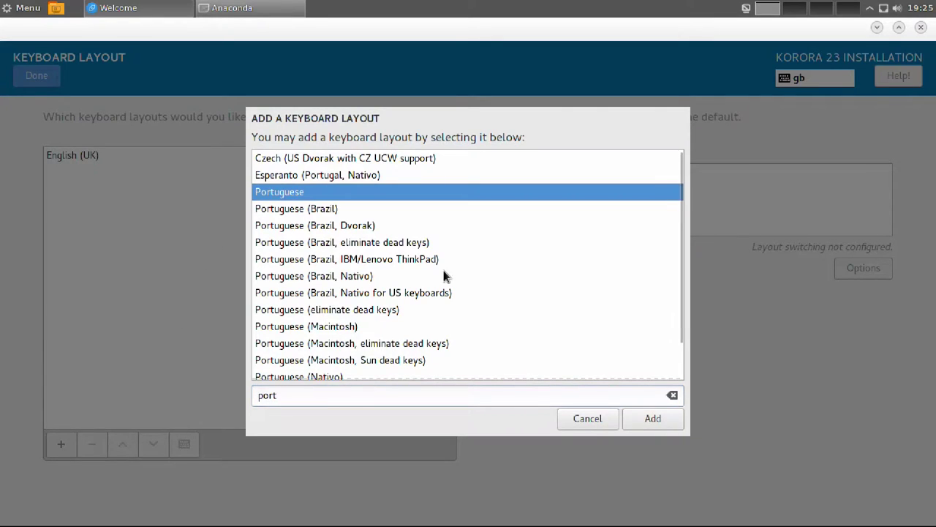
left_click(649, 418)
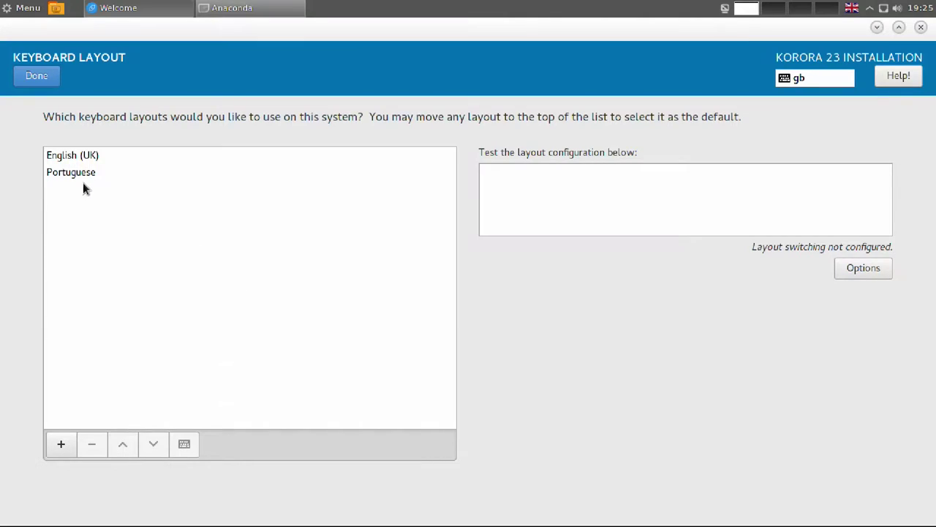
left_click(81, 179)
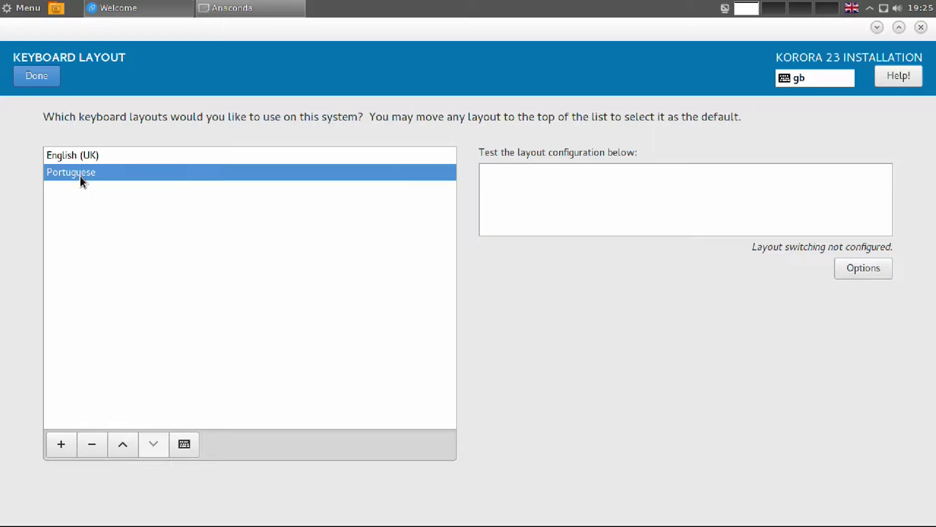
left_click(122, 444)
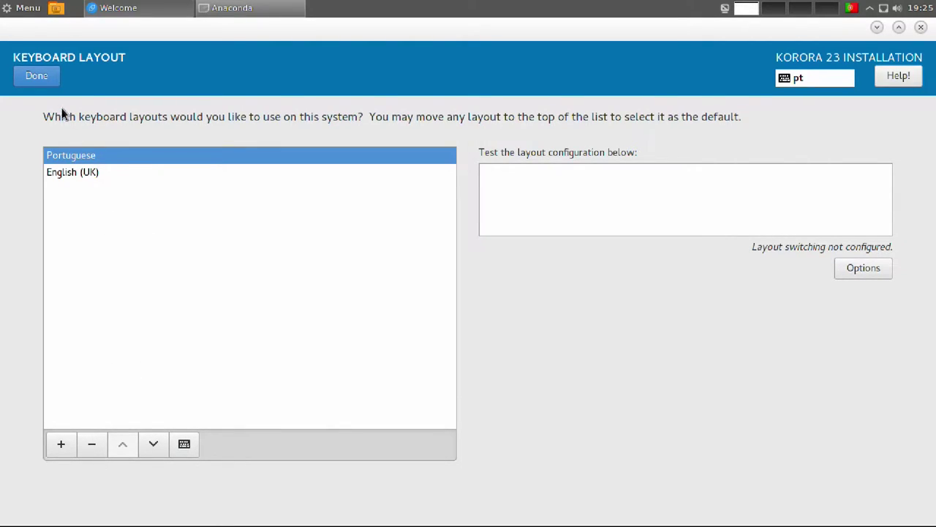
left_click(38, 76)
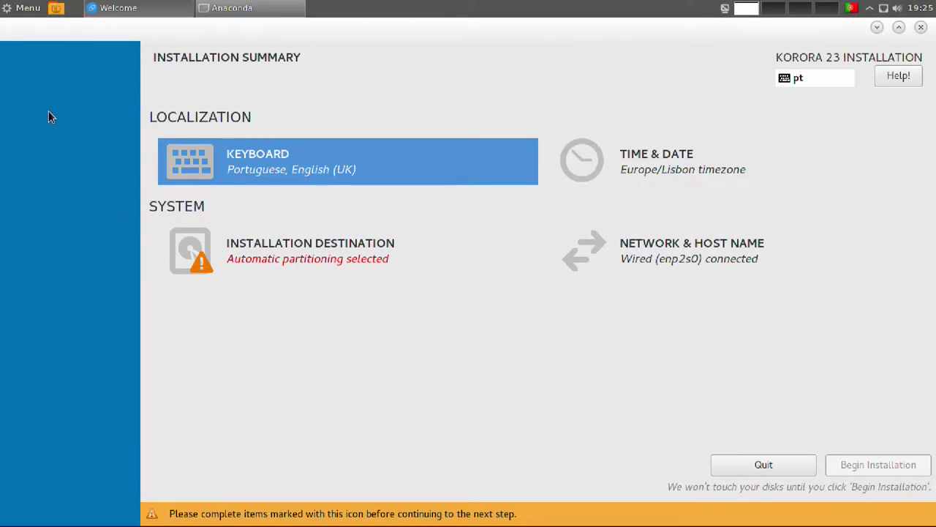
left_click(599, 181)
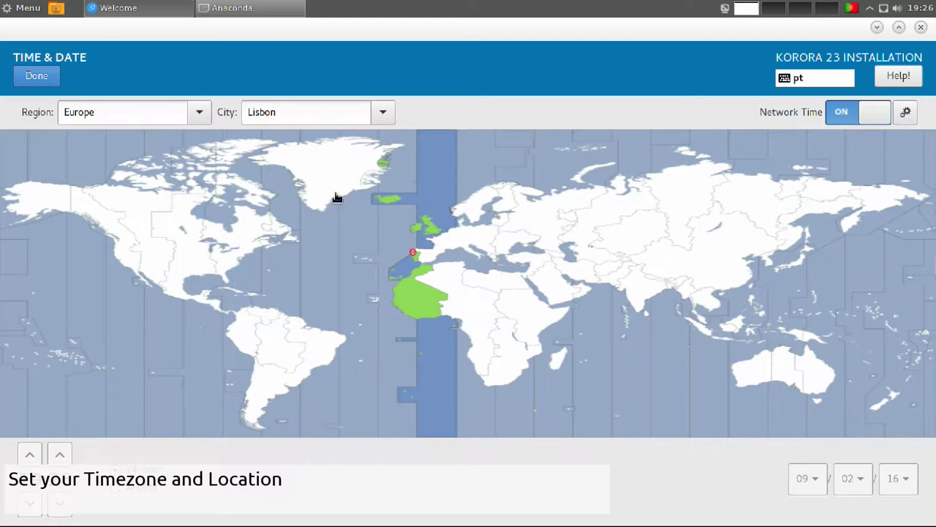
left_click(35, 76)
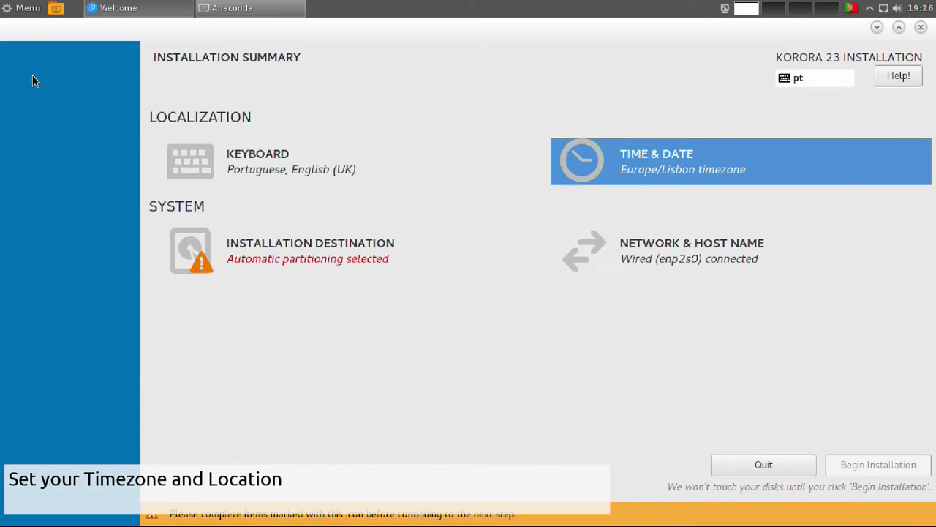
left_click(302, 258)
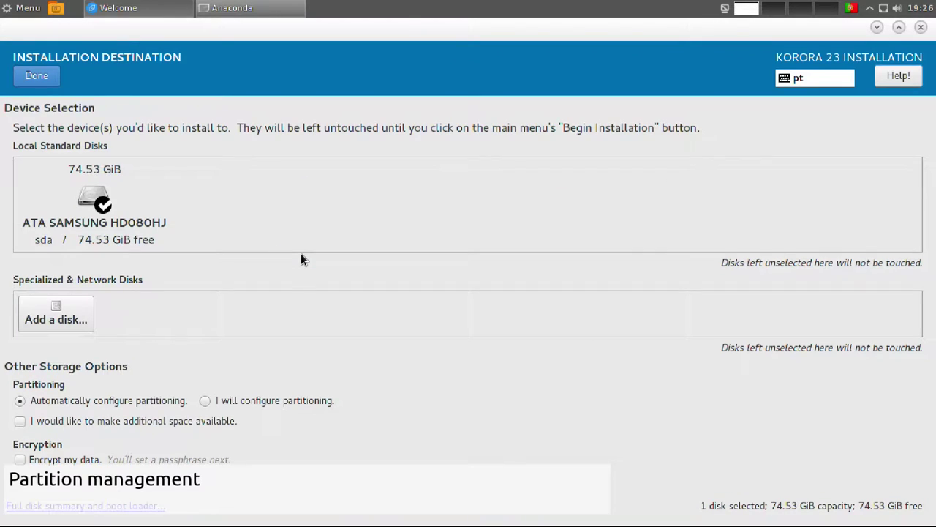
Choose manual partitioning on the disk with the Standard Partition scheme.
left_click(205, 400)
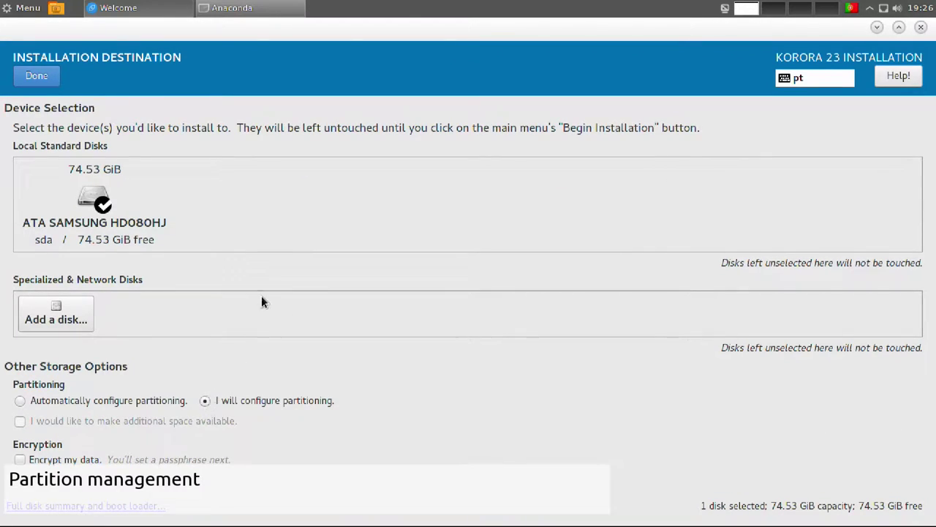
left_click(41, 77)
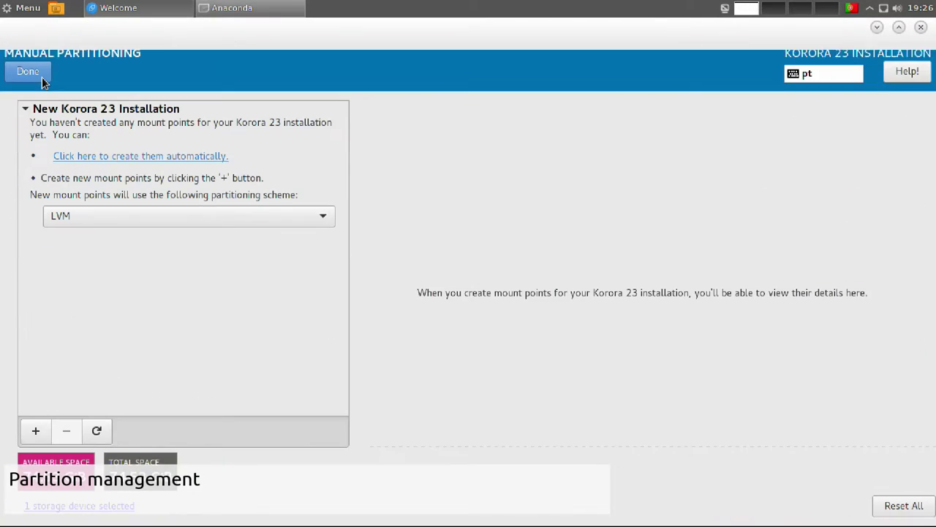
left_click(250, 214)
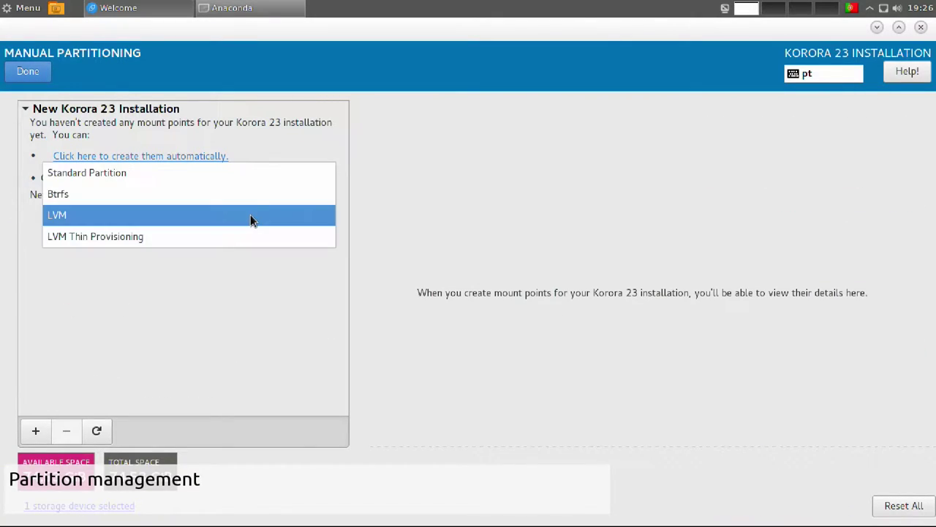
left_click(239, 174)
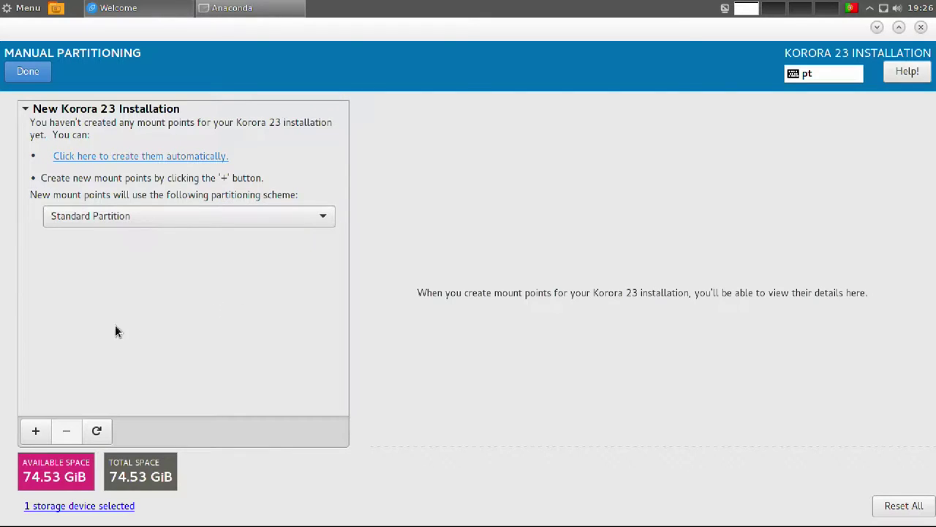
Add a / mount point with 70 GiB capacity.
left_click(33, 431)
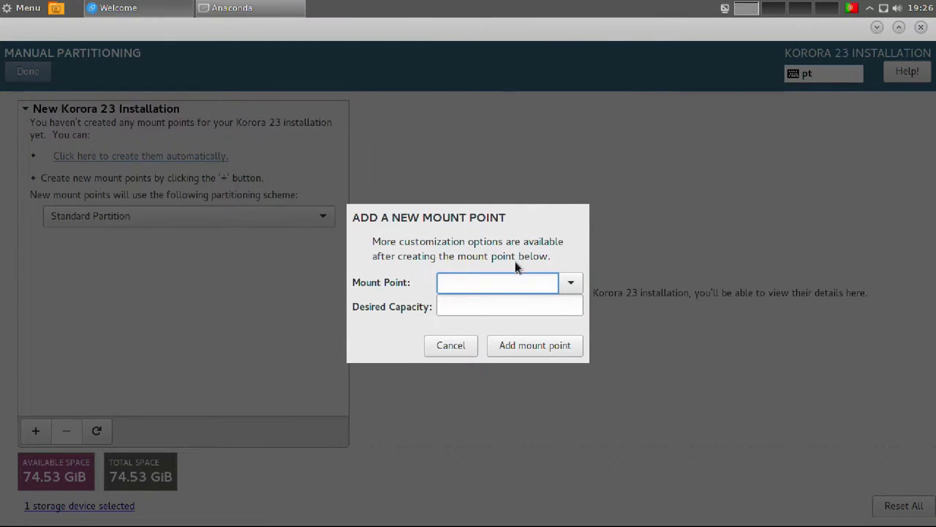
left_click(568, 283)
left_click(525, 305)
left_click(487, 304)
type("70 gin")
key("BackSpace")
type("b")
left_click(553, 345)
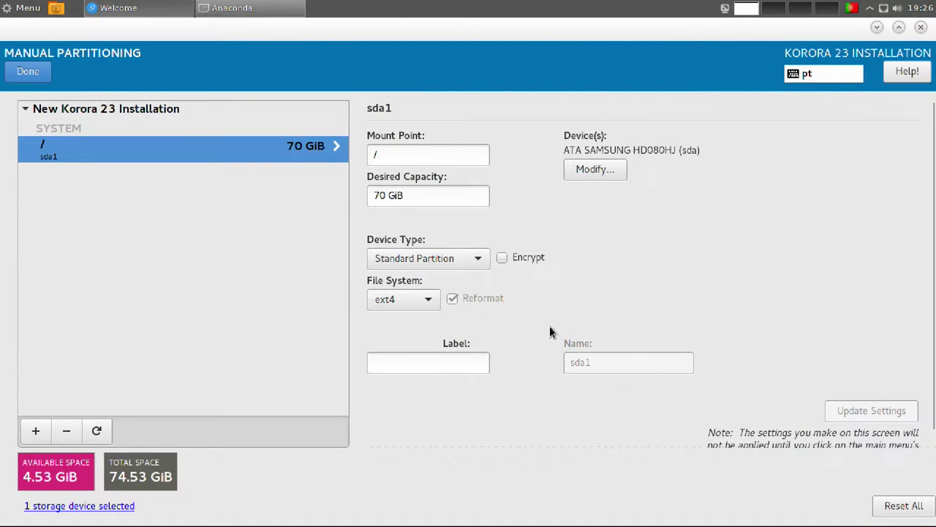
Add a 4.53 GiB swap partition and accept the partitioning changes.
left_click(38, 431)
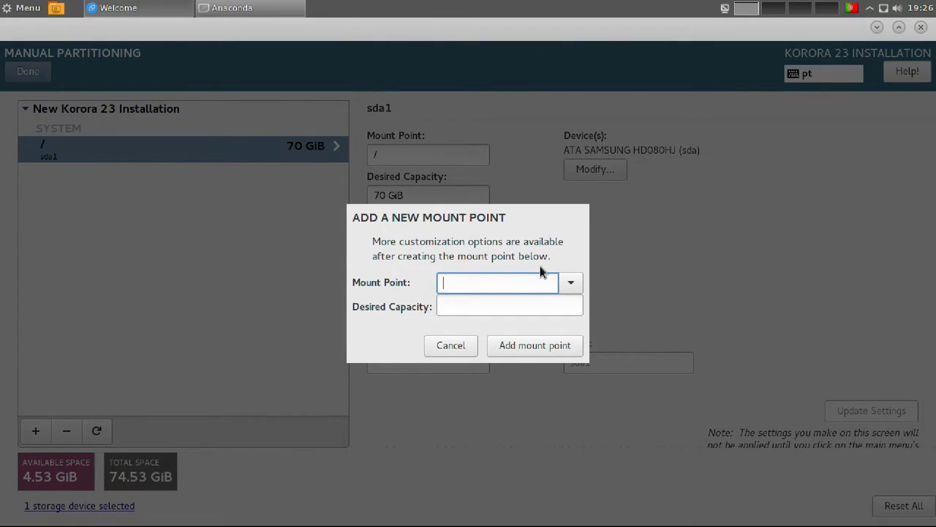
left_click(569, 282)
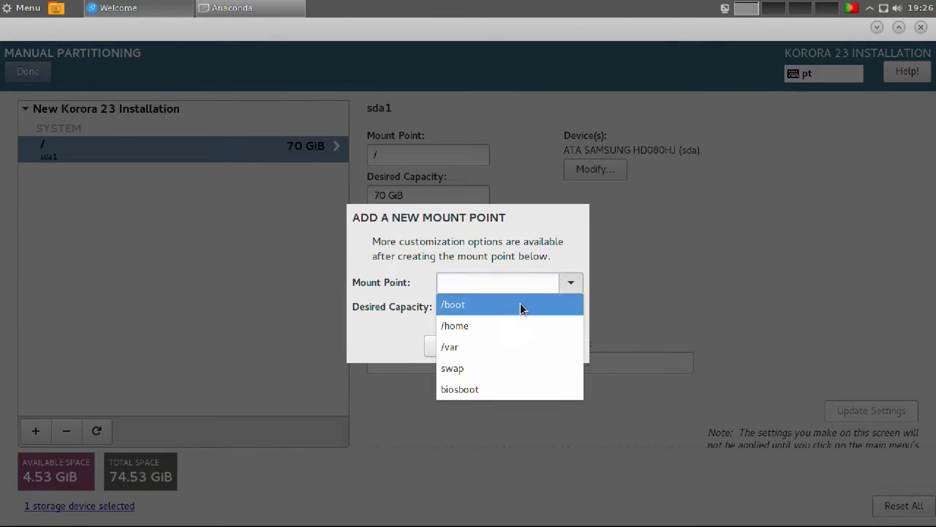
left_click(483, 368)
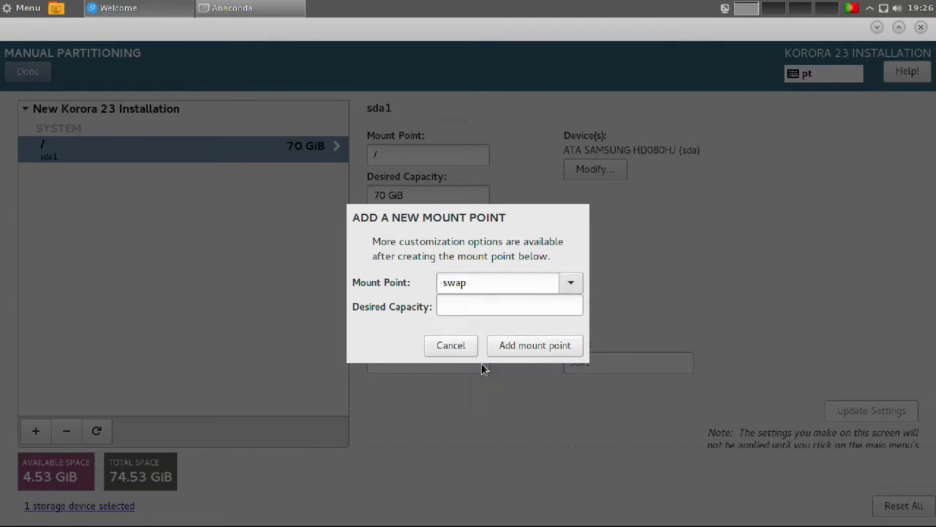
left_click(480, 307)
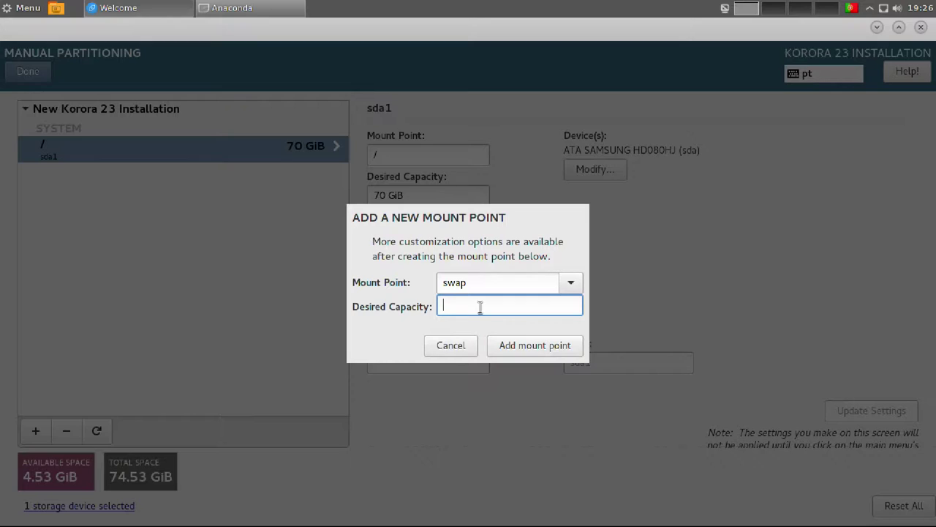
type("4.53 gib")
left_click(550, 347)
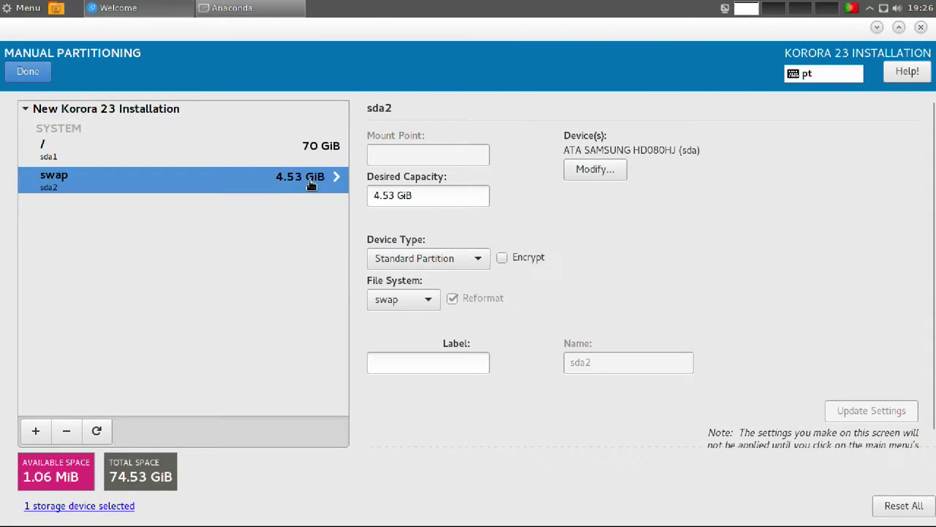
left_click(22, 71)
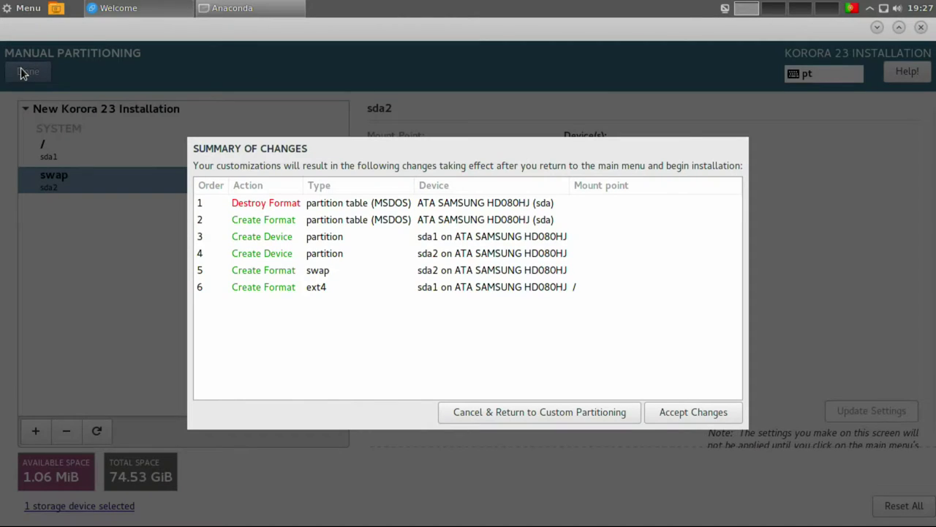
left_click(665, 409)
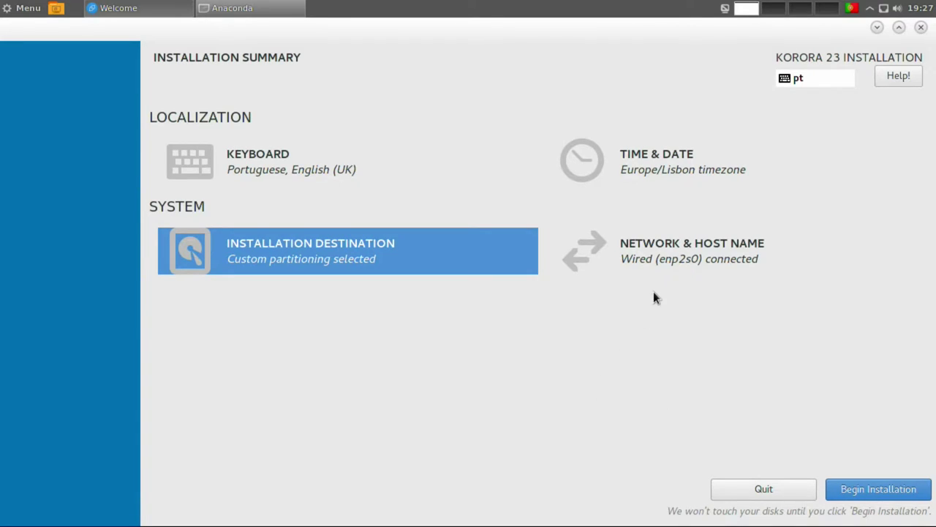
Replace the host name localhost.localdomain with Reina and return to the summary.
left_click(669, 259)
left_click_drag(196, 146, 48, 148)
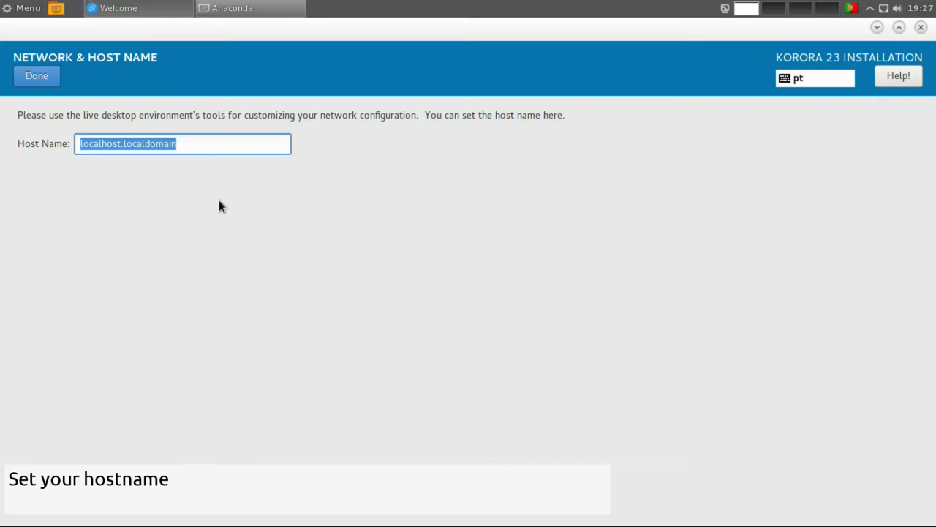
type("Reina")
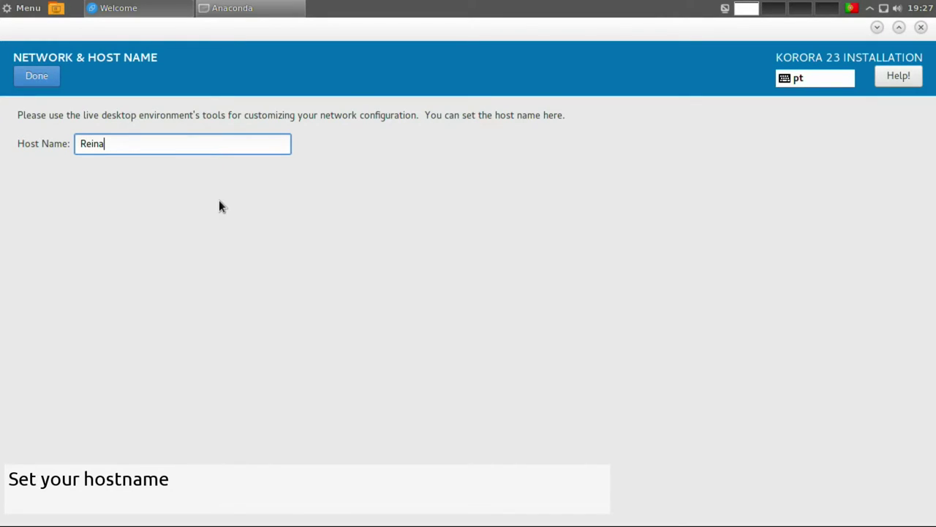
left_click(53, 79)
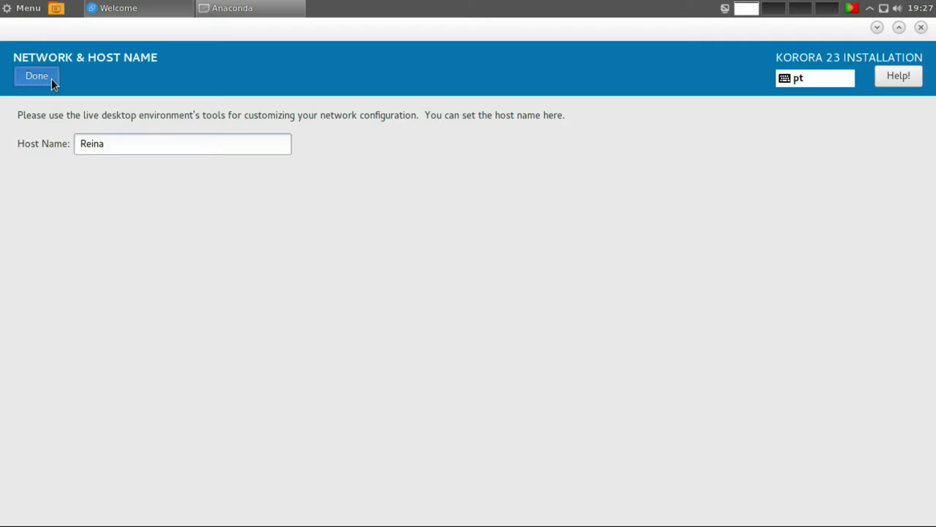
left_click(51, 79)
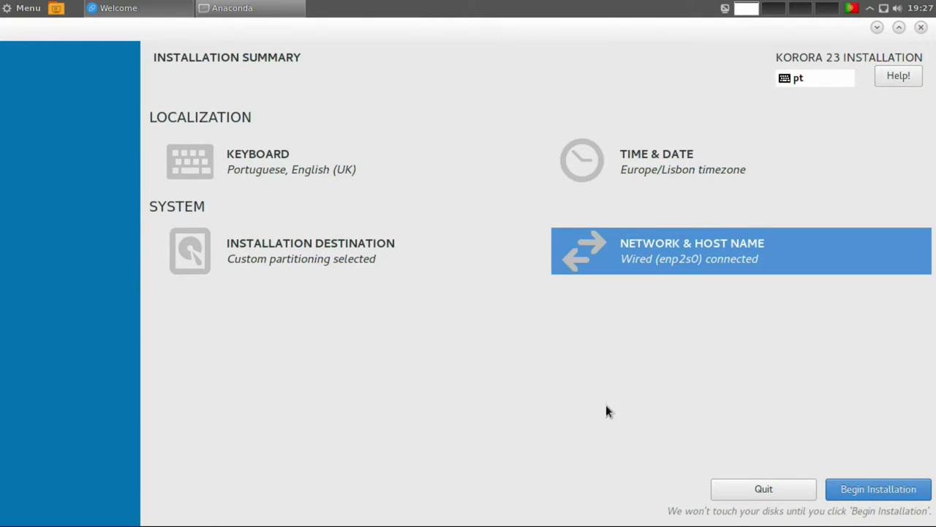
Begin installation, then enter and confirm the root password.
left_click(905, 490)
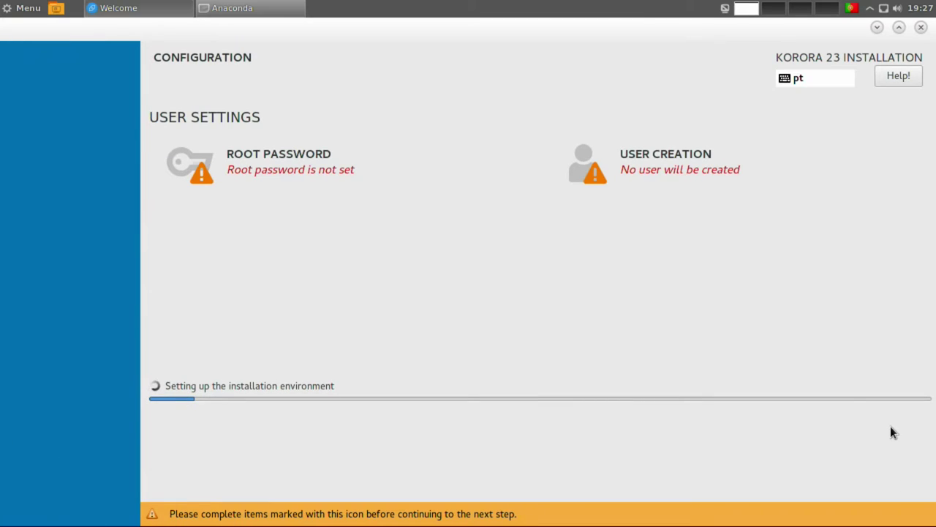
left_click(309, 170)
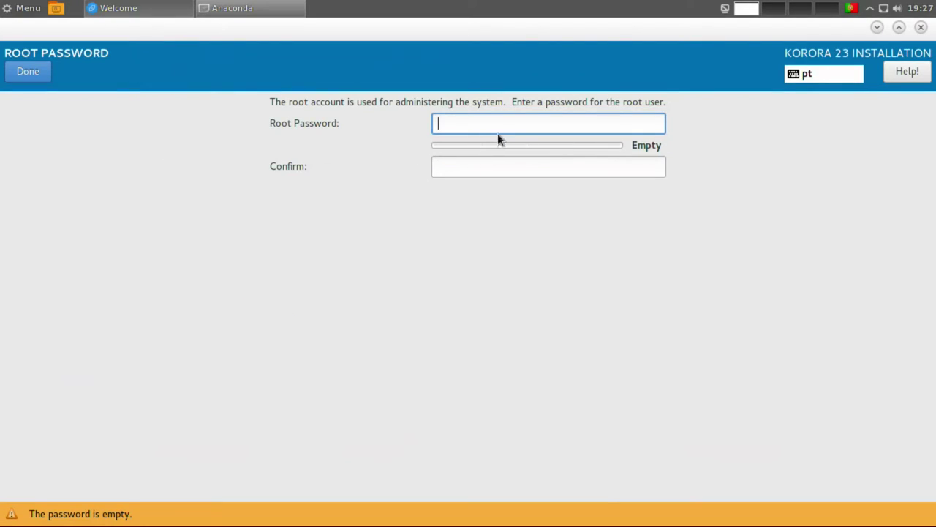
type("*****")
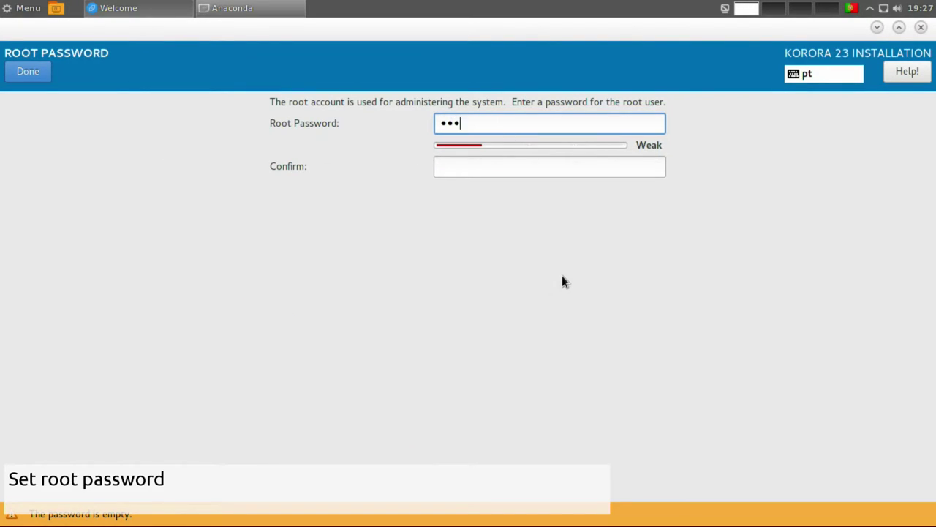
type("***")
key("Tab")
type("********")
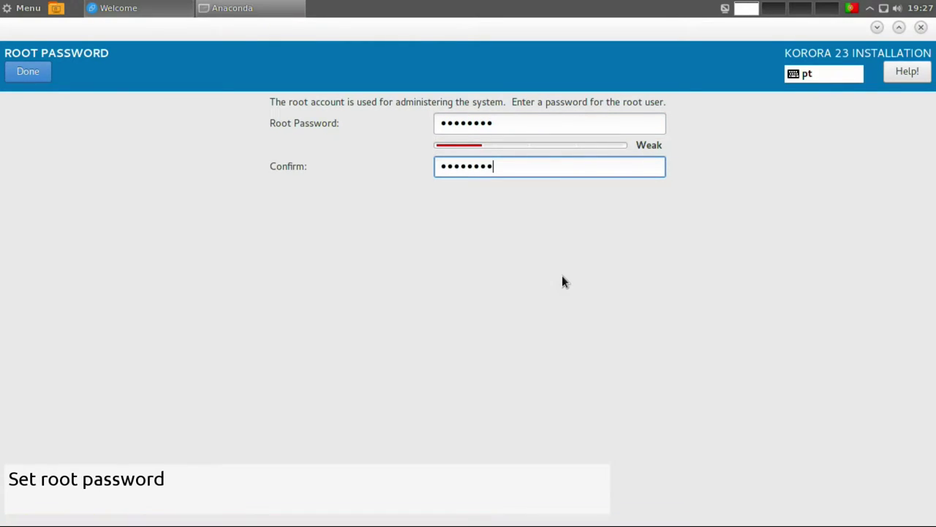
left_click(29, 71)
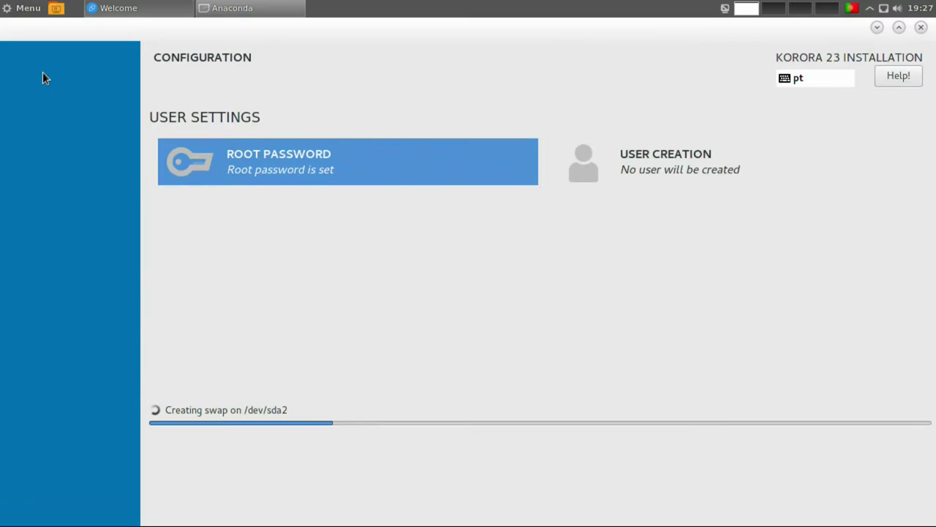
Create an administrator user with the user's full name, user name and a confirmed password.
left_click(652, 171)
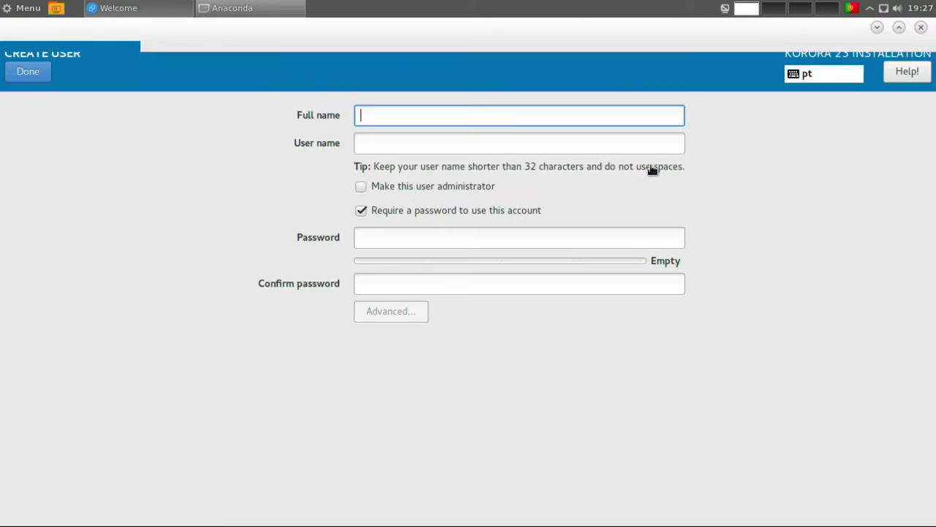
type("M")
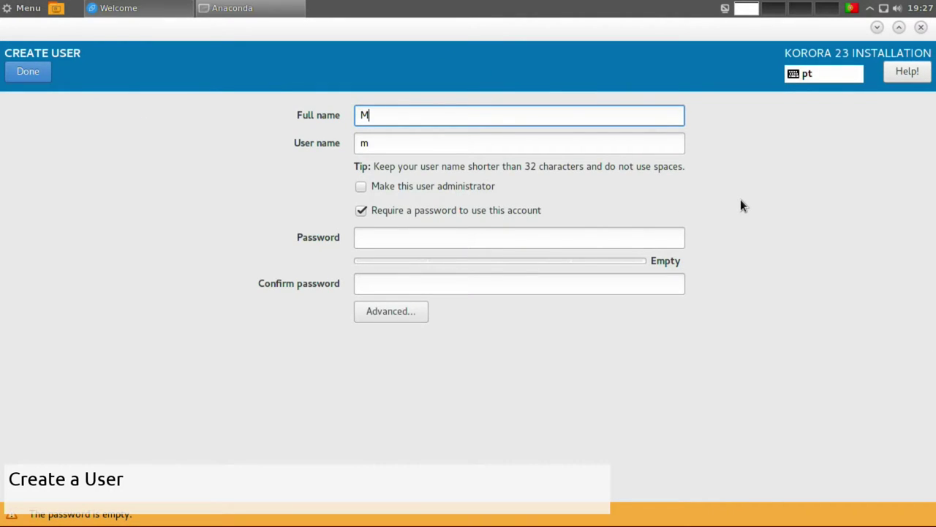
type("arcelo Salvador")
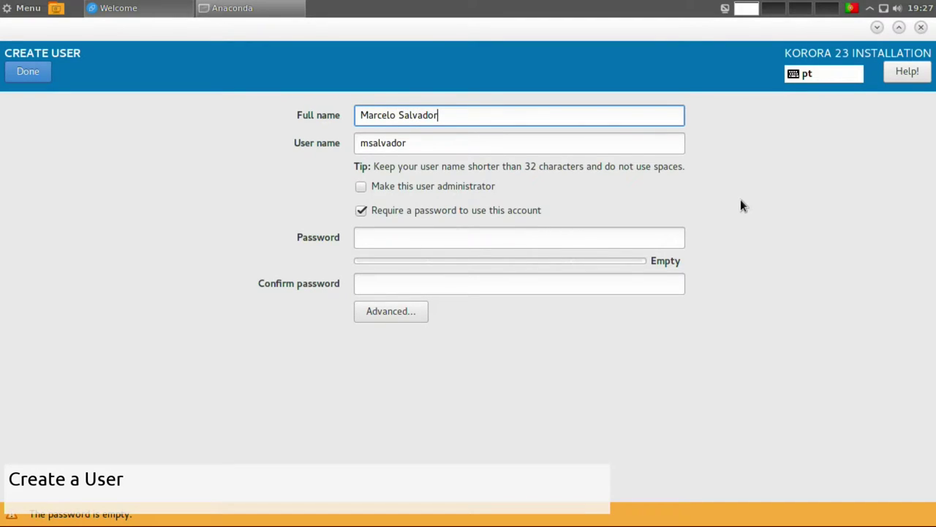
key("Tab")
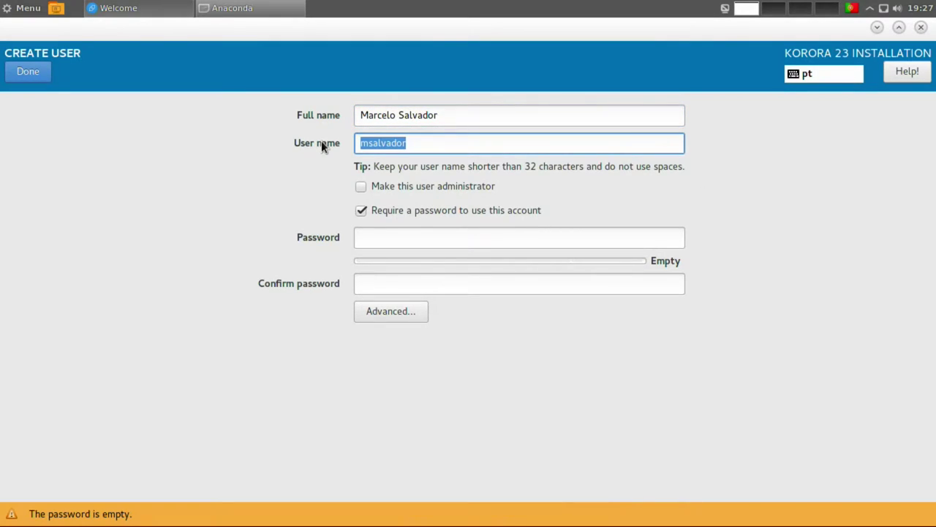
type("marcelo")
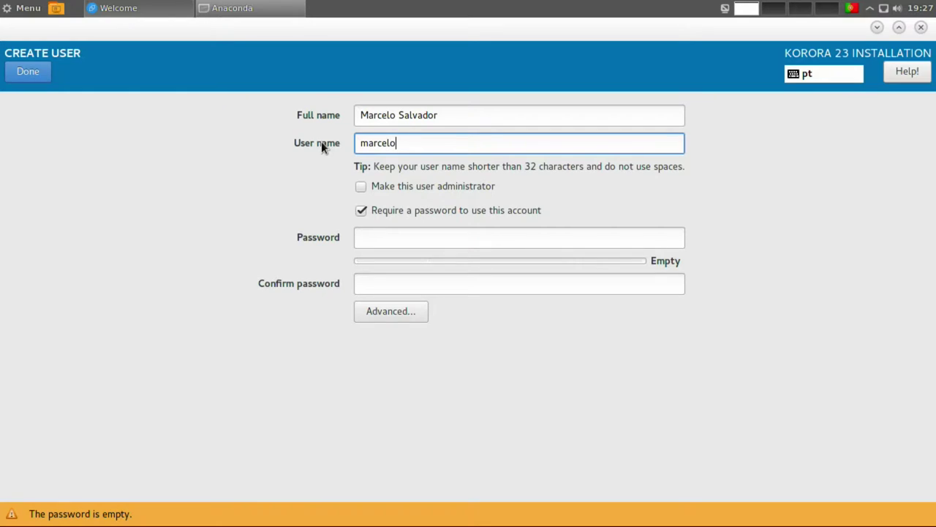
left_click(362, 186)
left_click(424, 238)
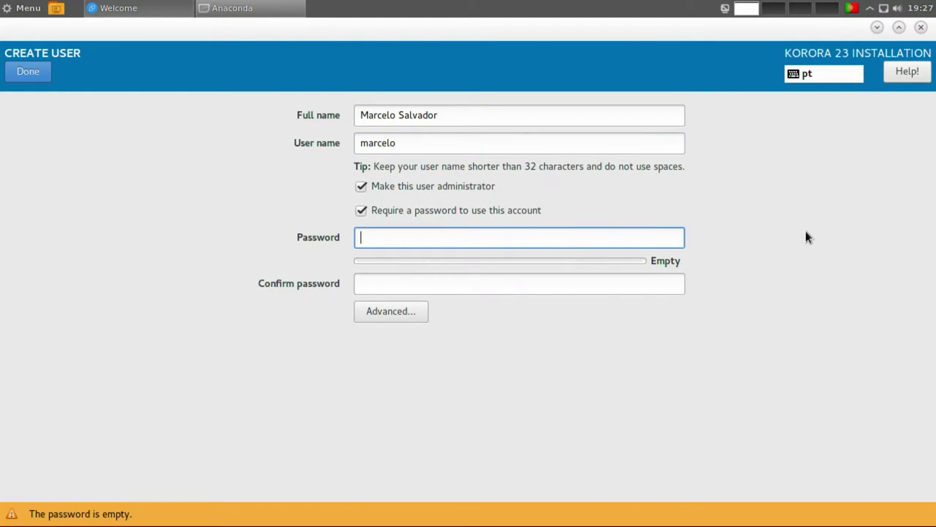
type("password")
key("Tab")
type("passwor")
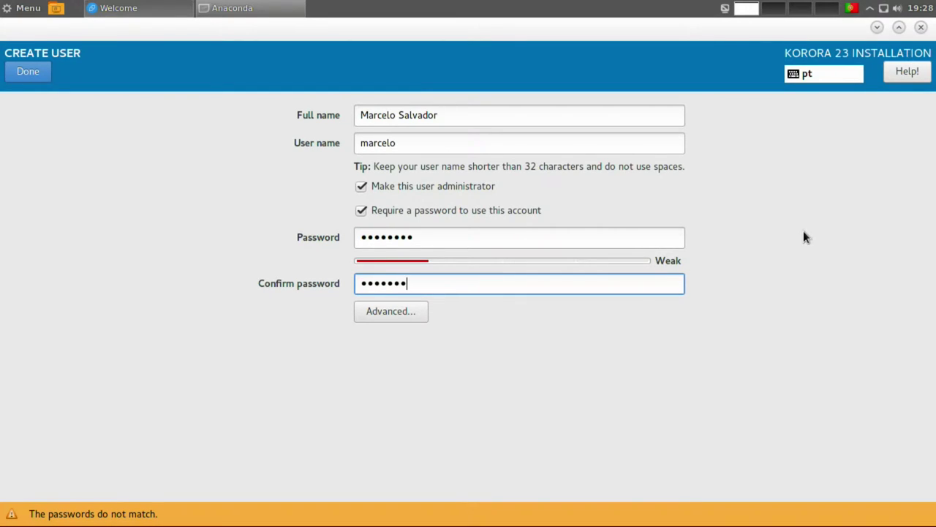
type("d")
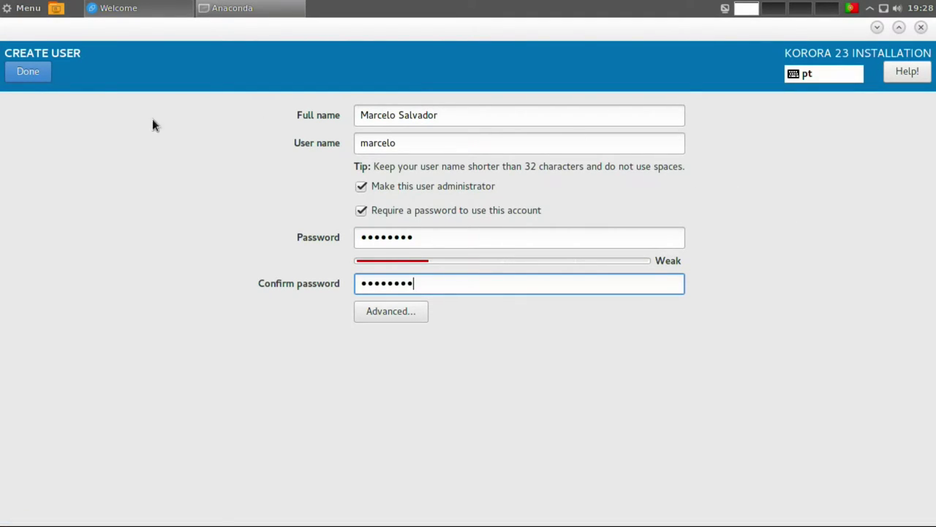
left_click(32, 74)
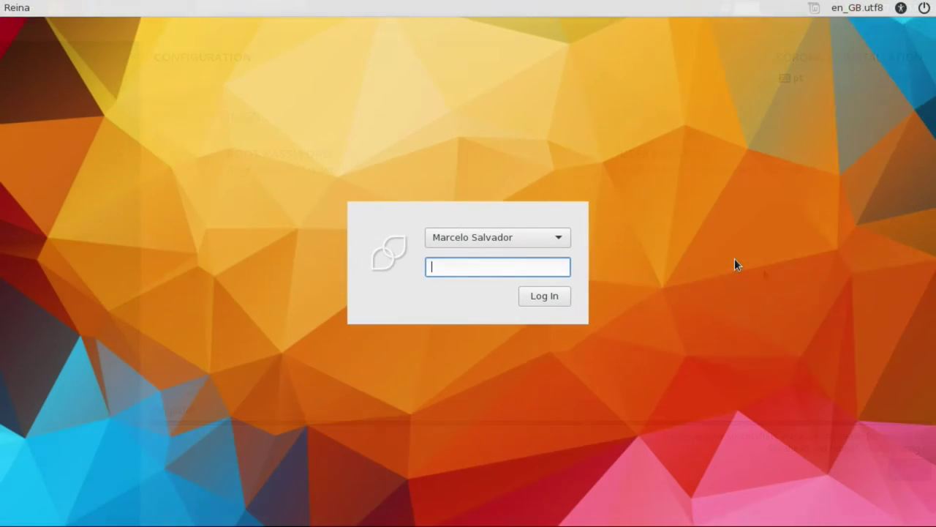
Enter the new user's password at the login screen to sign in.
type("••••••••")
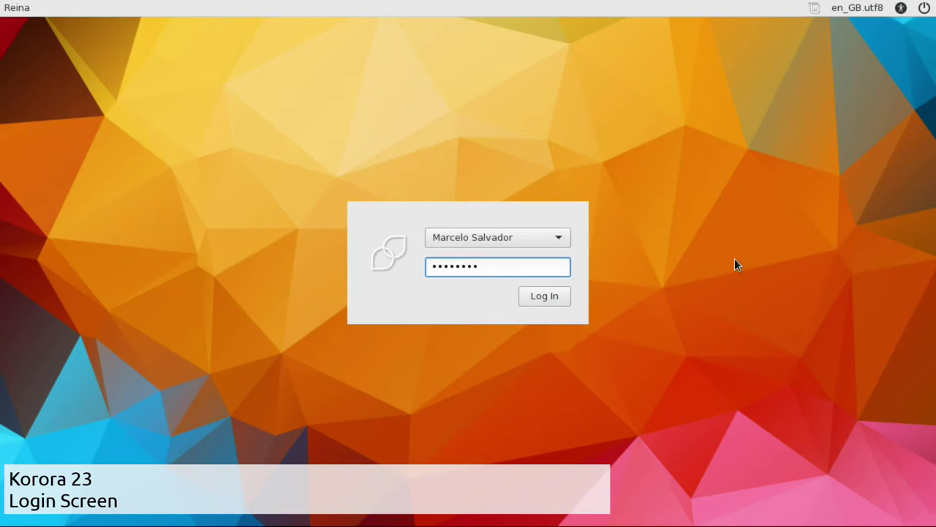
key("Return")
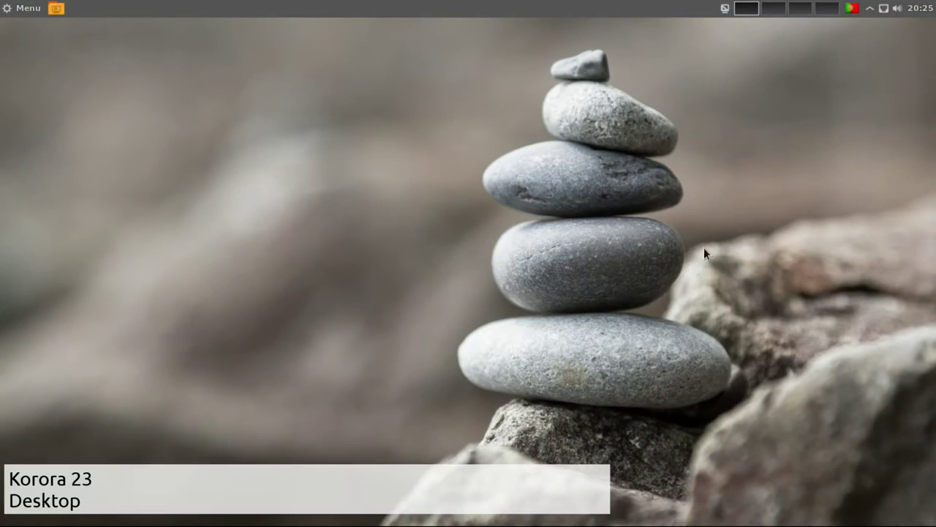
left_click(921, 8)
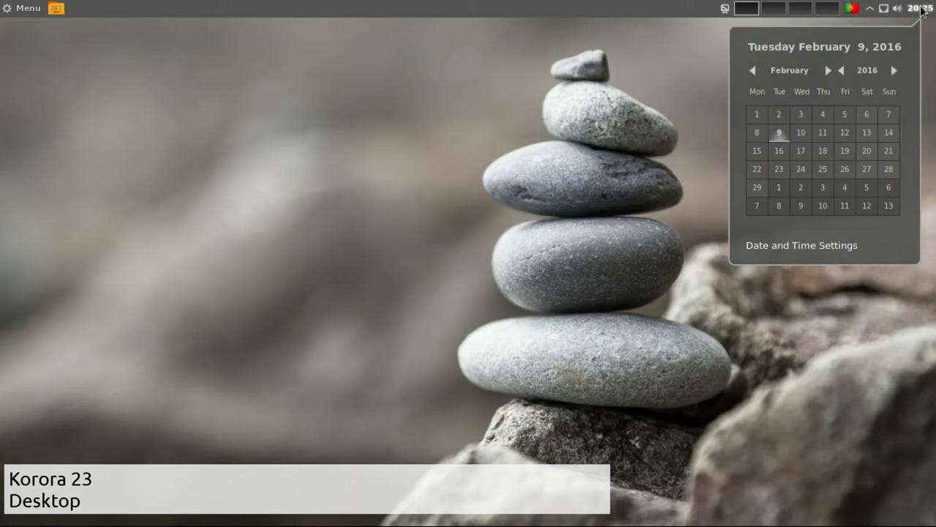
left_click(920, 7)
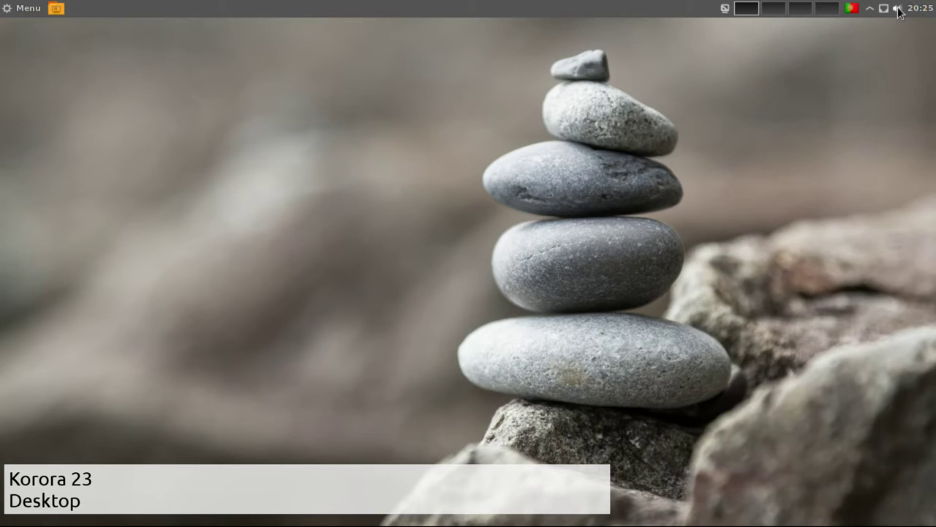
left_click(899, 8)
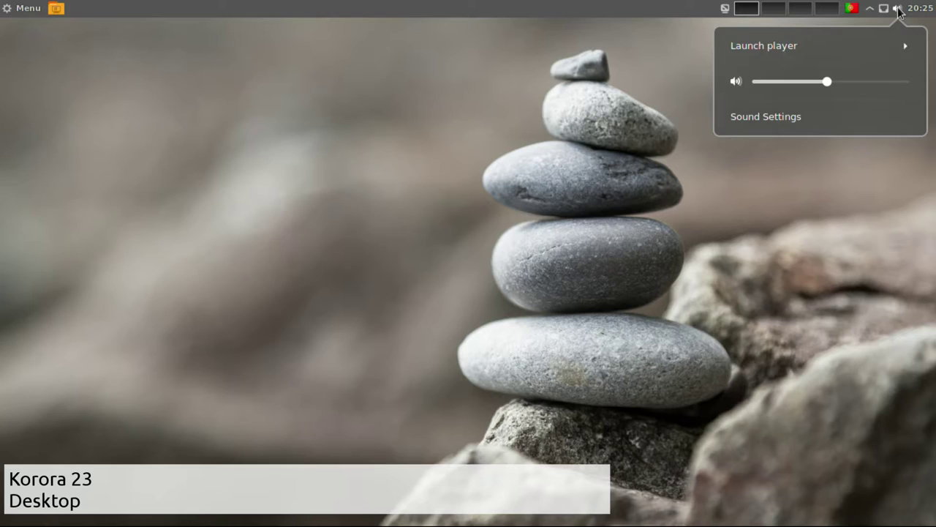
left_click(898, 9)
left_click(883, 9)
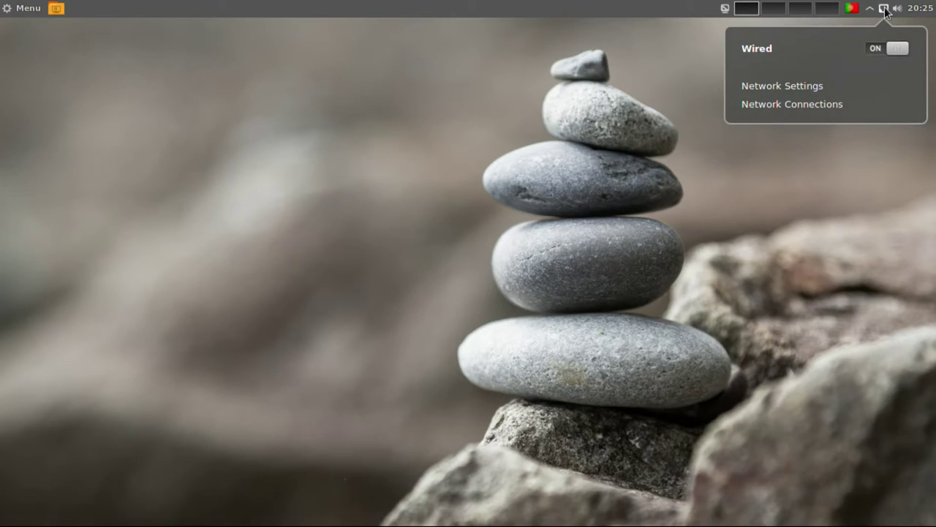
left_click(884, 9)
left_click(870, 8)
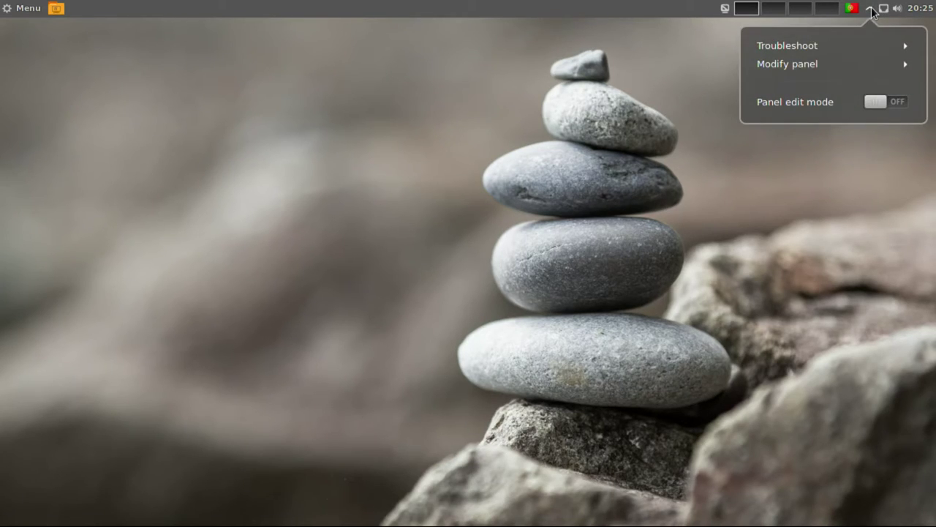
left_click(871, 9)
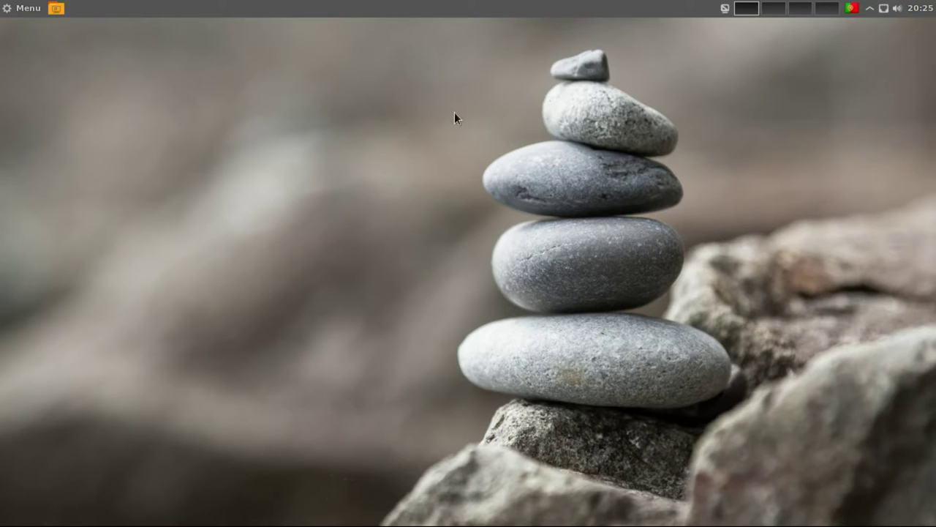
mouse_move(1, 176)
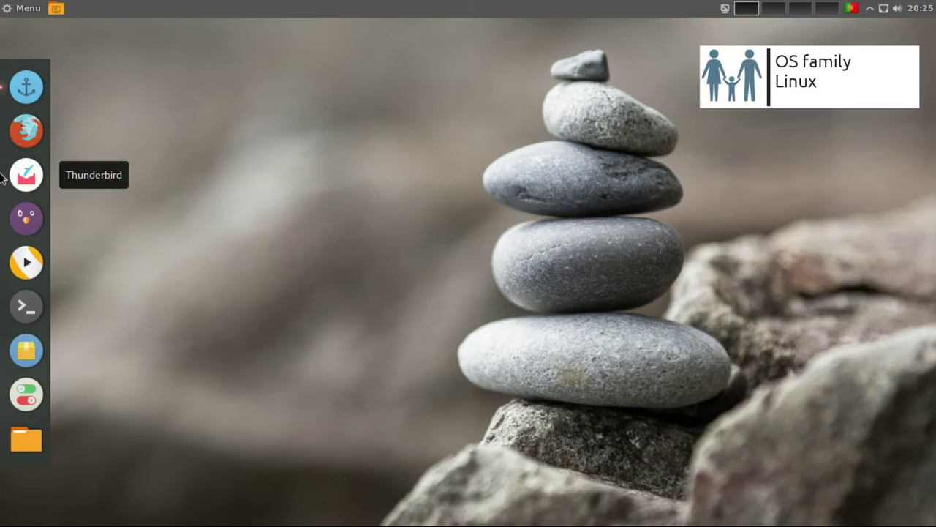
left_click(29, 10)
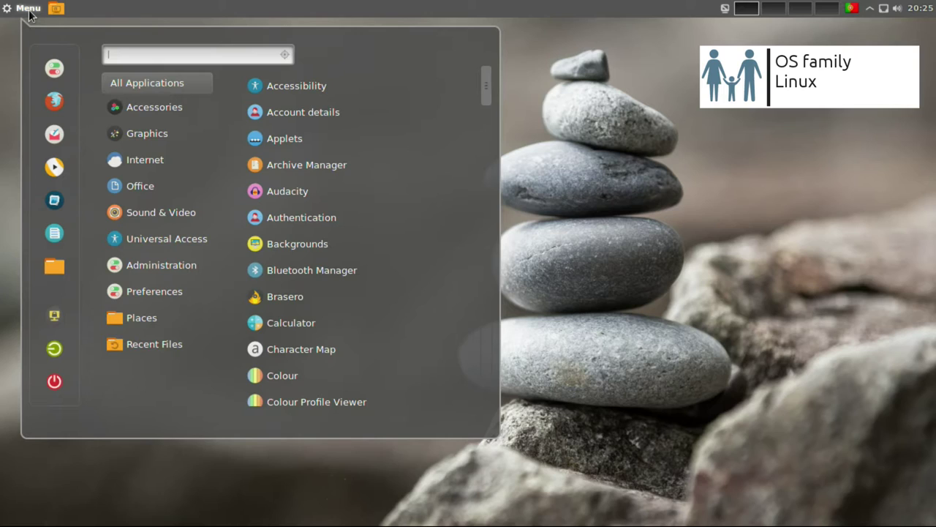
left_click(63, 273)
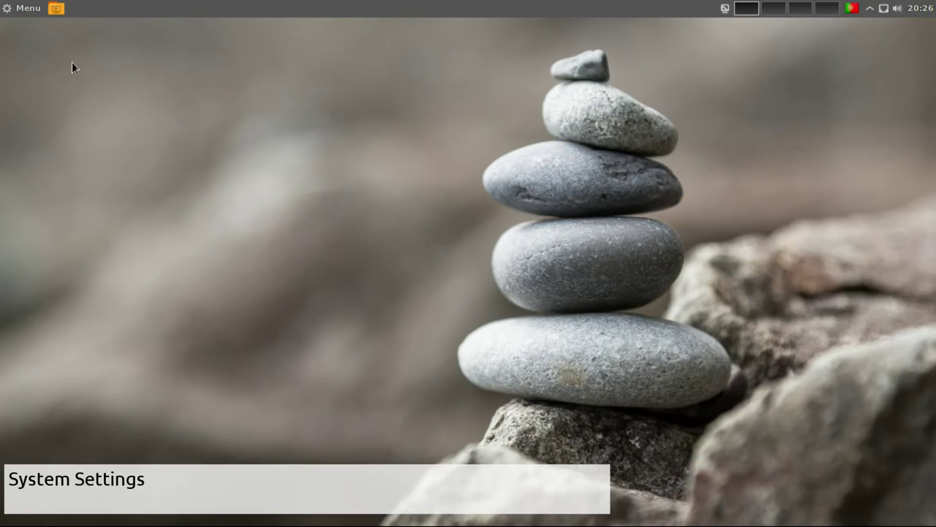
left_click(11, 8)
Open System Settings and scroll the categories down to Backgrounds under Appearance.
left_click(46, 66)
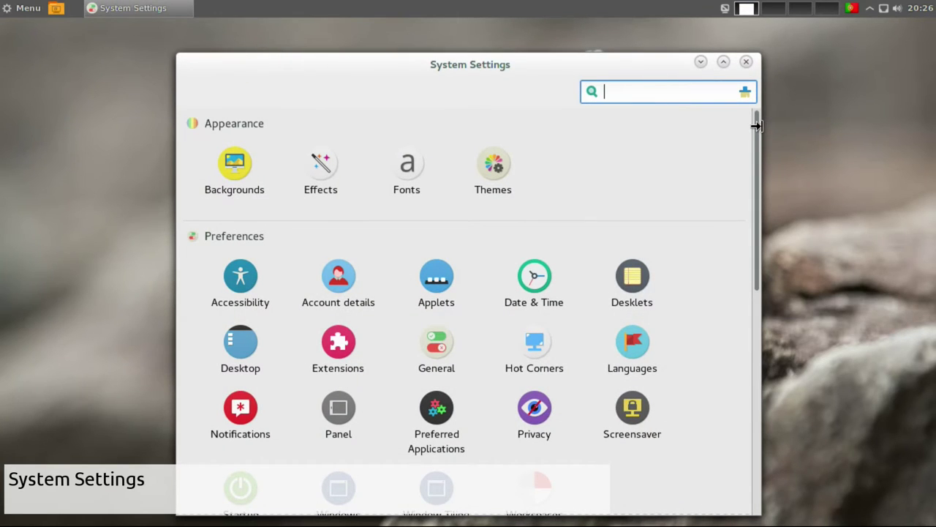
left_click_drag(757, 126, 748, 381)
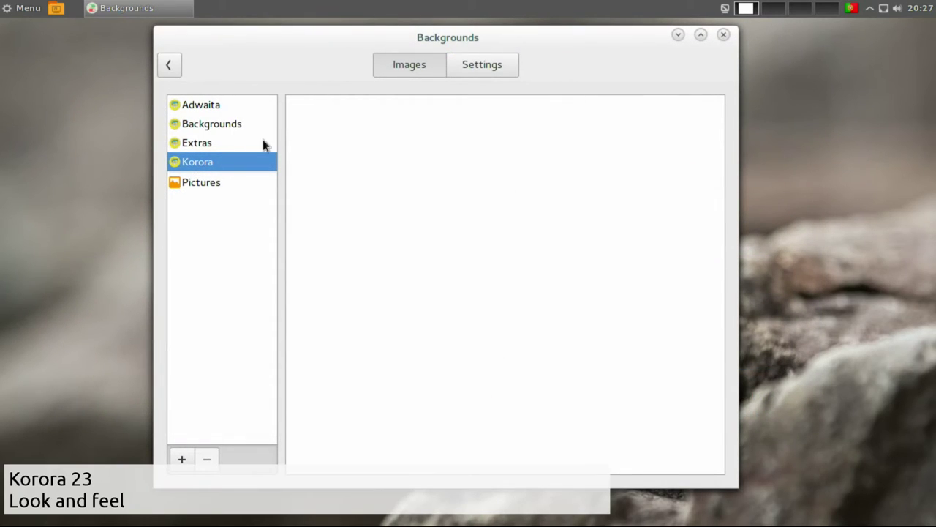
Browse the Extras and Backgrounds wallpaper thumbnails, then select the Adwaita collection.
left_click(208, 146)
left_click_drag(719, 134, 719, 399)
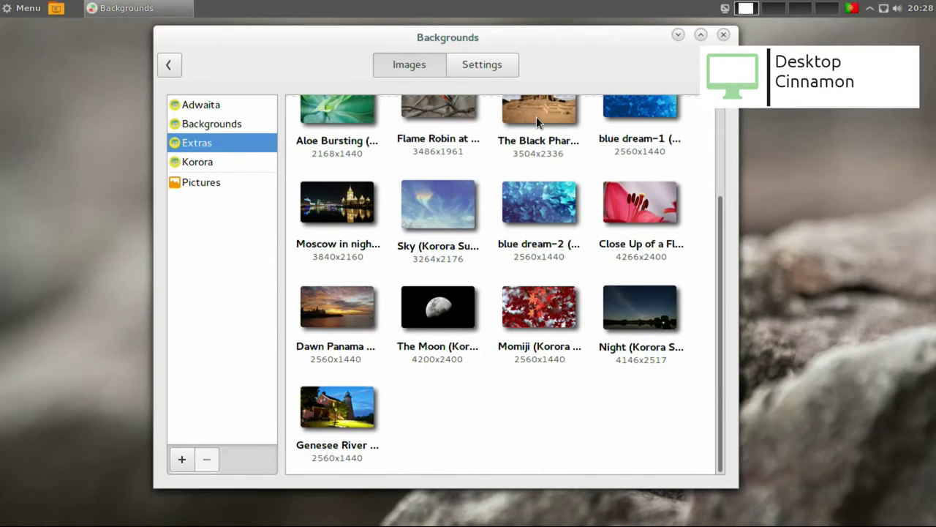
left_click(224, 125)
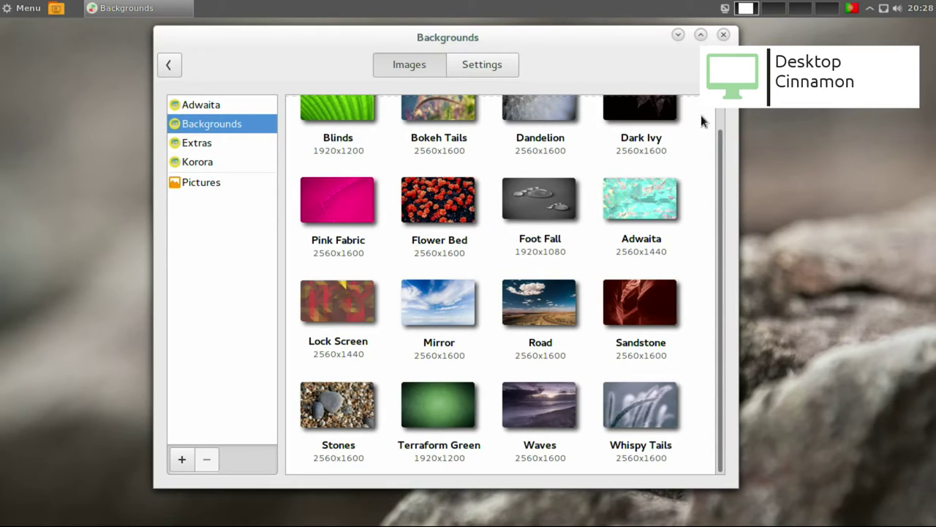
left_click_drag(722, 158, 721, 114)
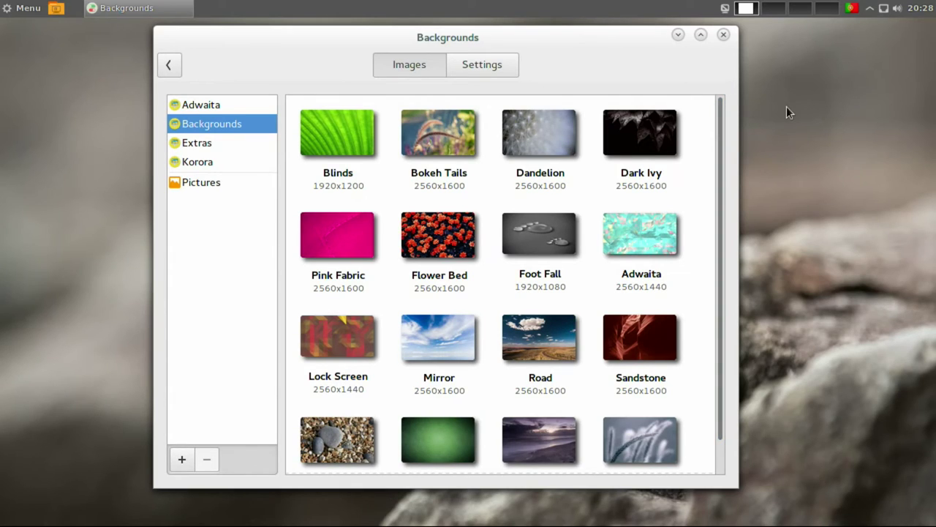
left_click(256, 104)
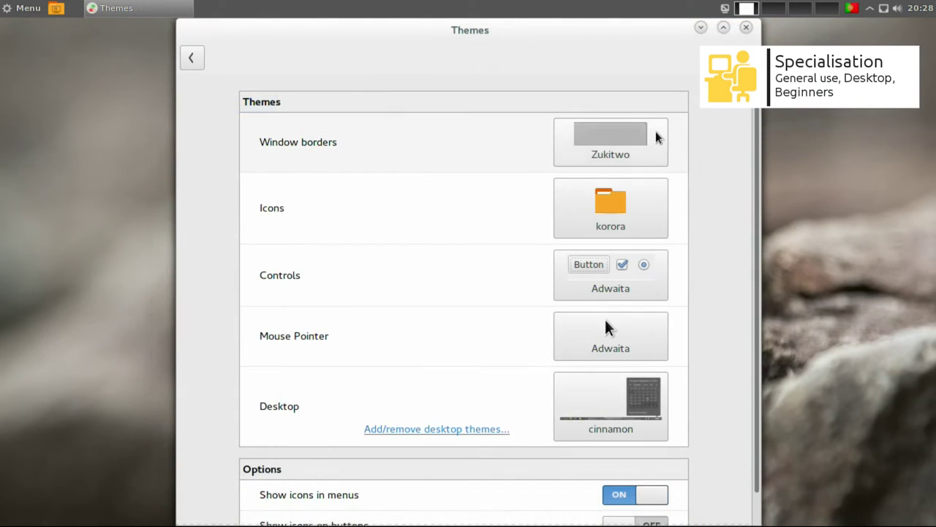
Review the Window borders, Icons, Controls, Mouse Pointer and Desktop theme lists without changing any.
left_click(654, 136)
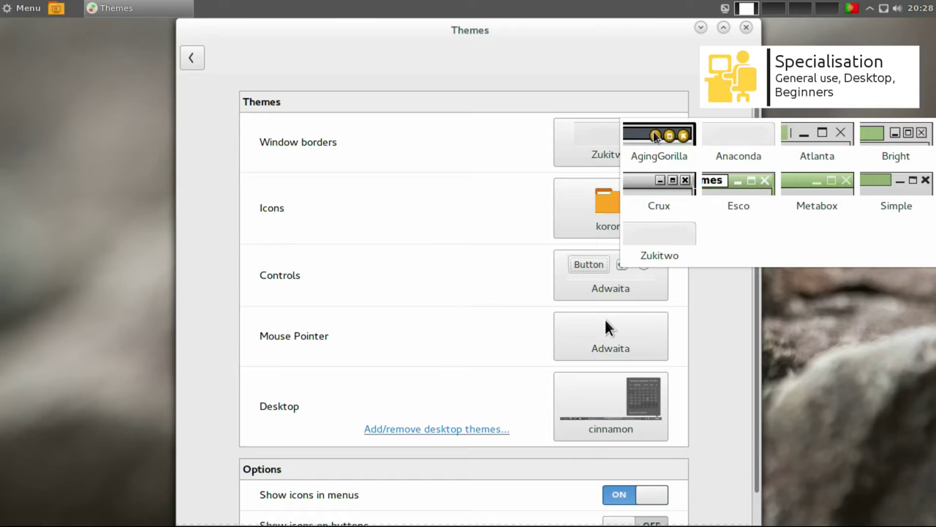
key("Escape")
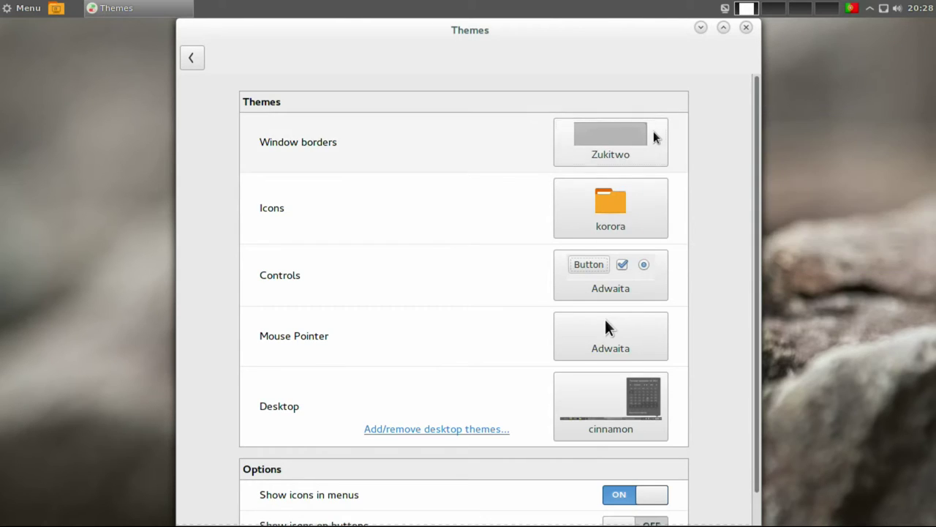
left_click(644, 191)
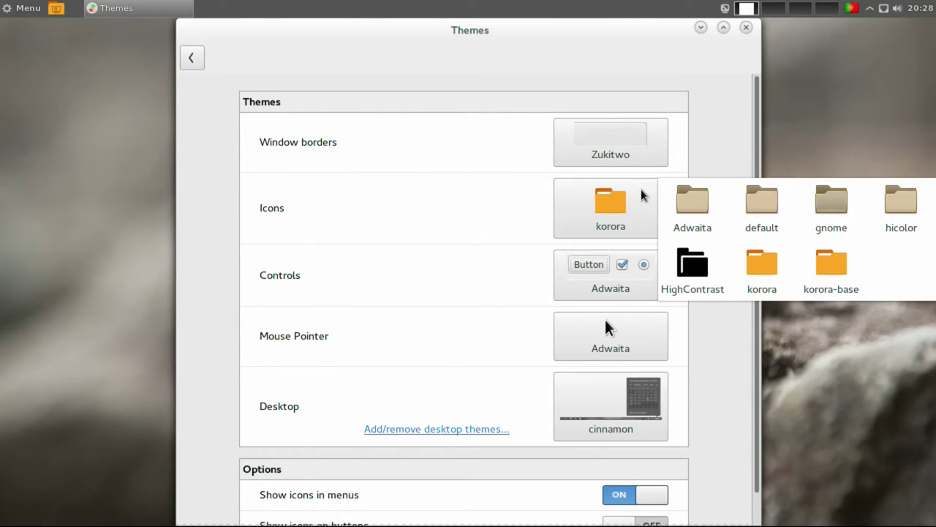
key("Escape")
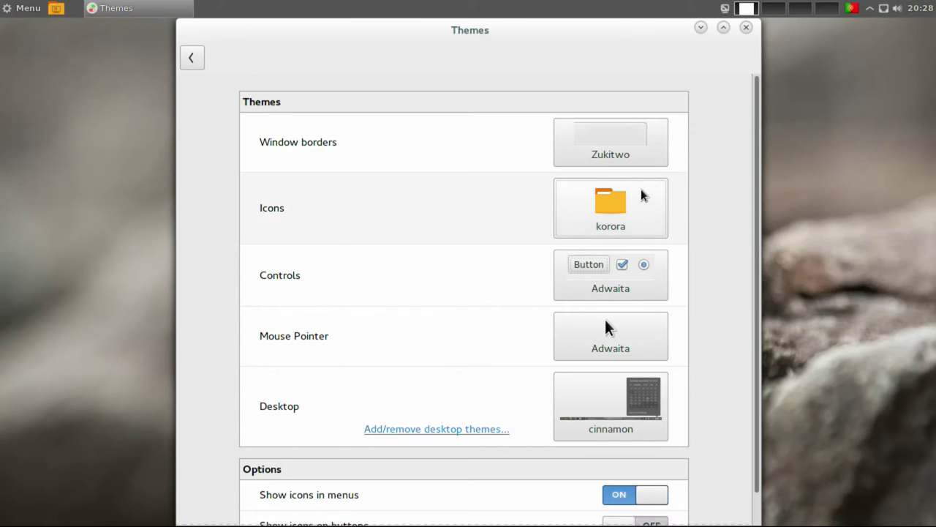
left_click(629, 267)
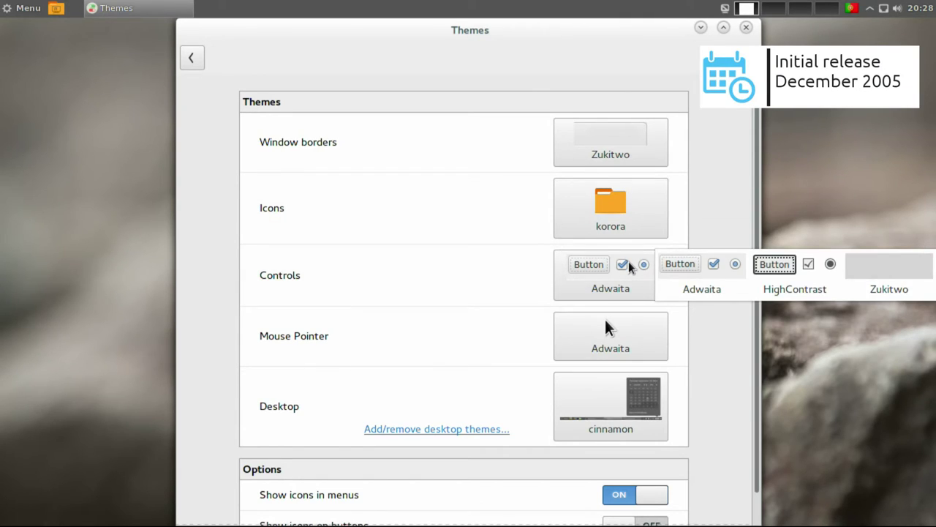
key("Escape")
left_click(618, 324)
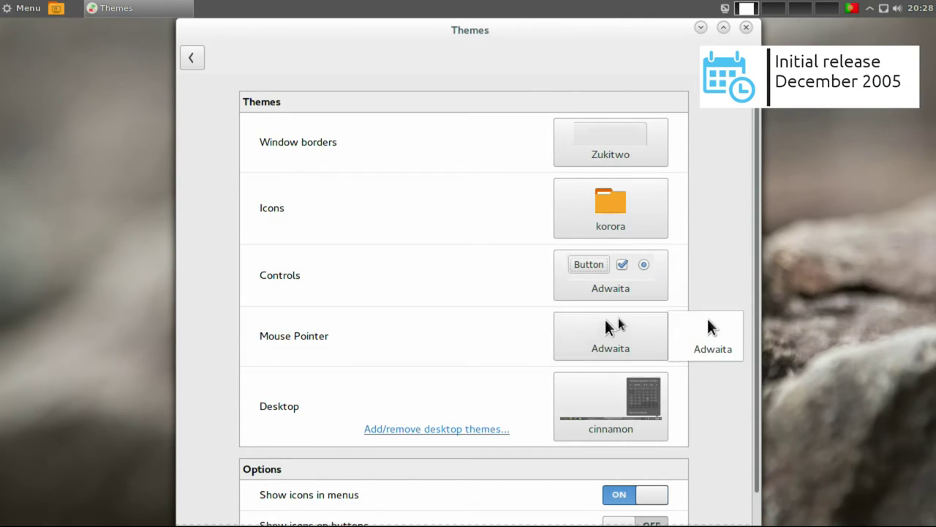
key("Escape")
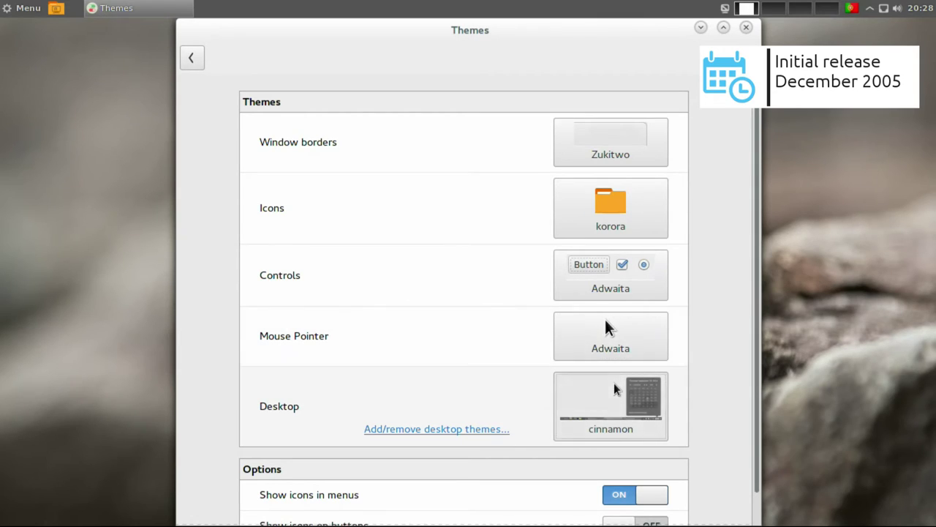
left_click(614, 388)
key("Escape")
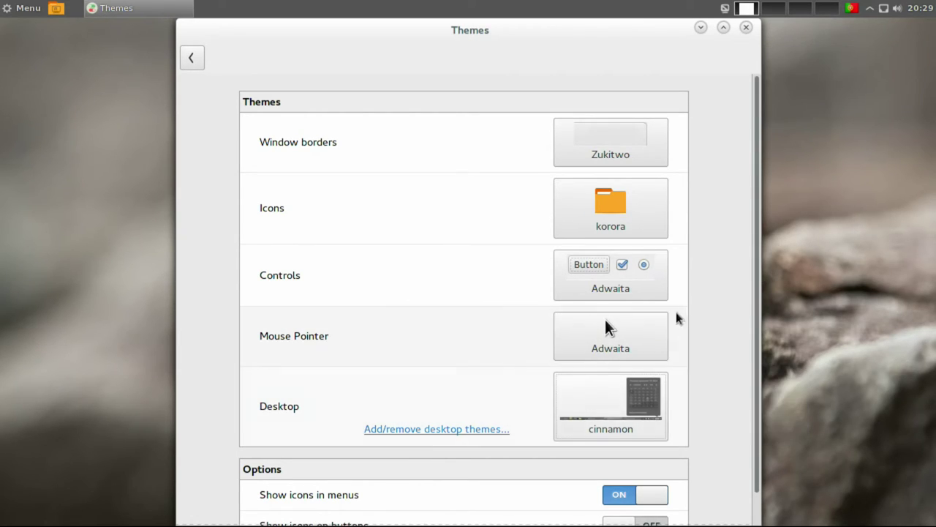
scroll(759, 207, "down", 1)
scroll(758, 206, "down", 2)
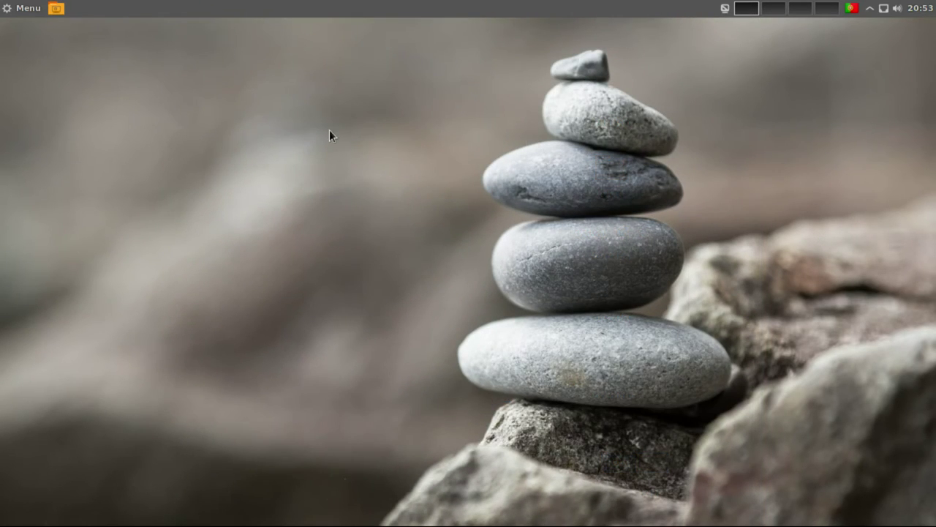
Launch Calculator from Accessories, then close it.
left_click(26, 8)
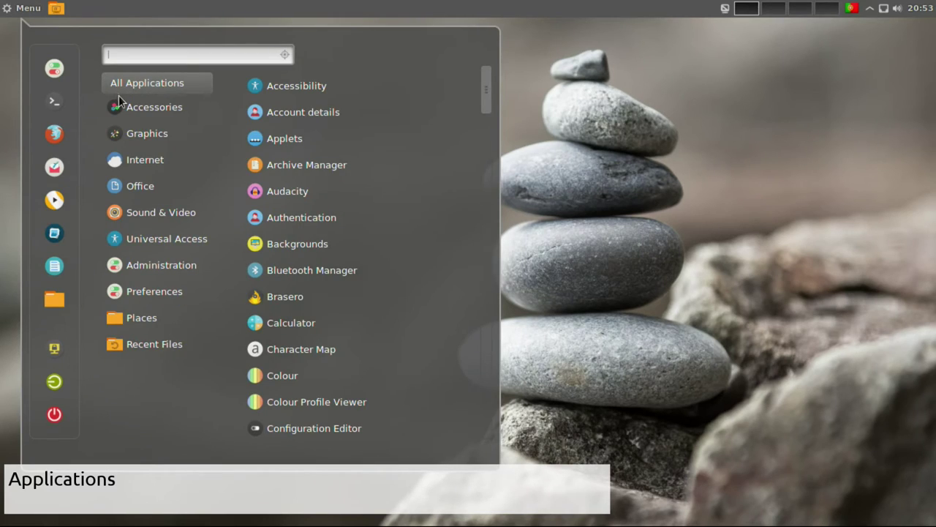
mouse_move(119, 101)
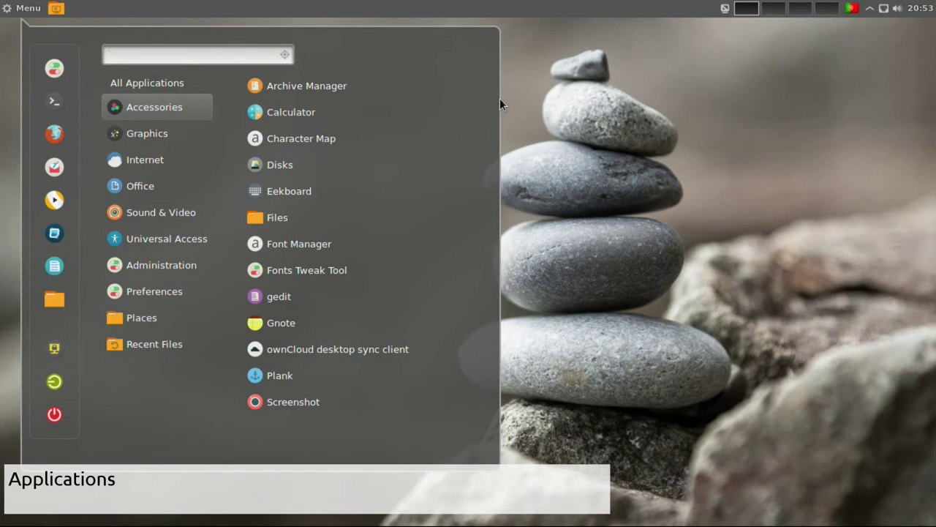
left_click(369, 111)
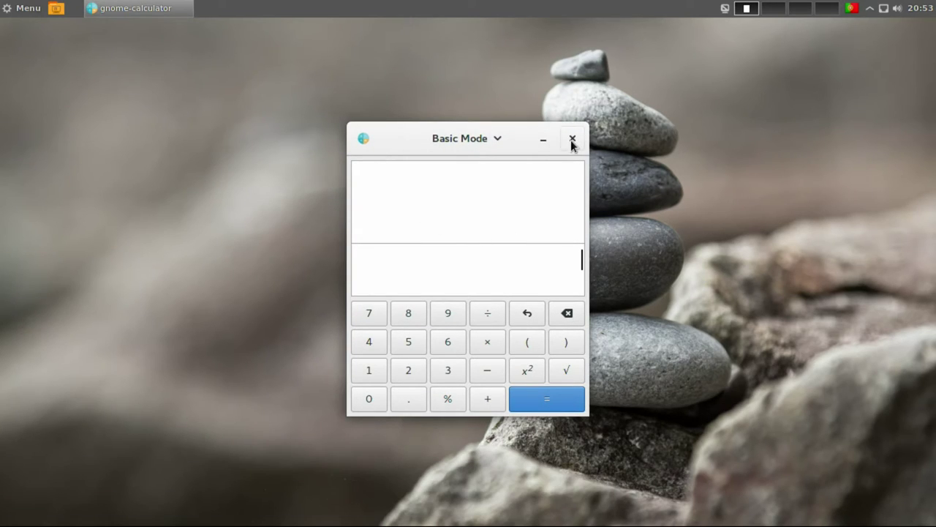
left_click(572, 139)
Launch Inkscape from Graphics, close it, and reopen the applications menu.
left_click(26, 11)
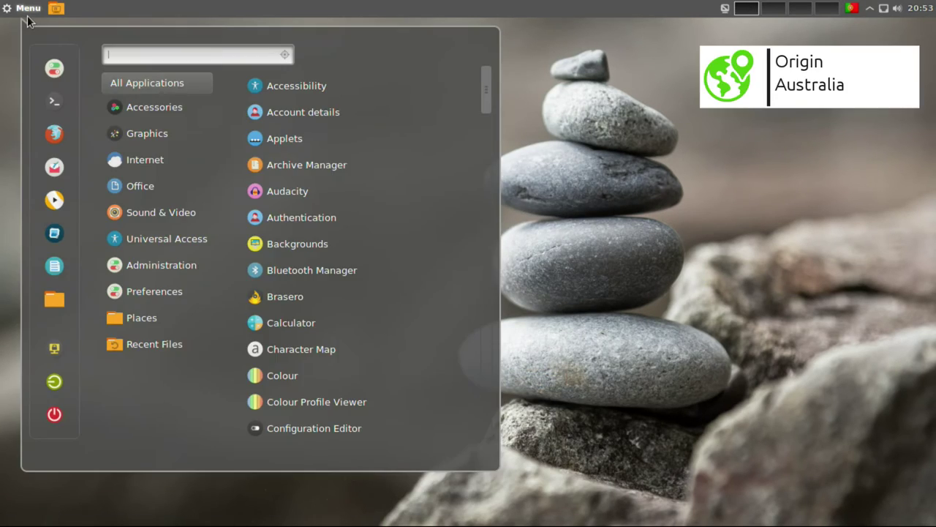
mouse_move(149, 137)
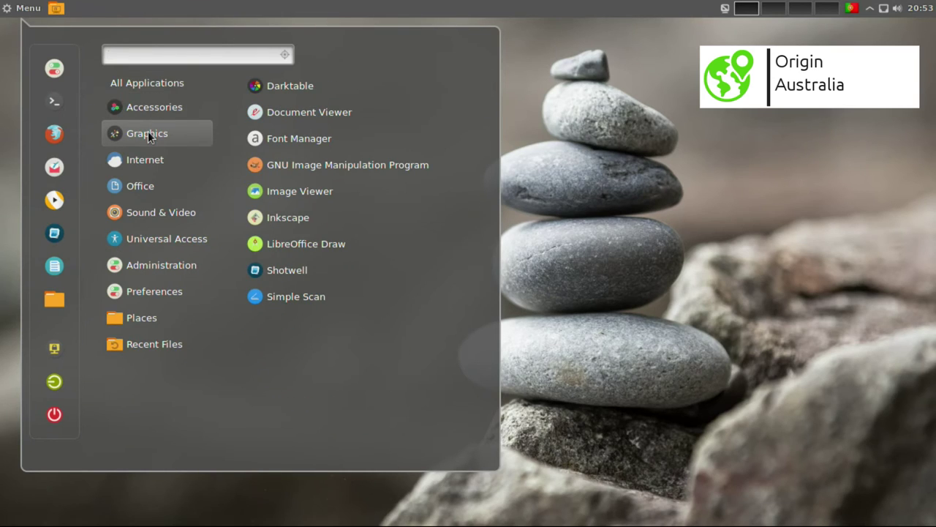
left_click(295, 212)
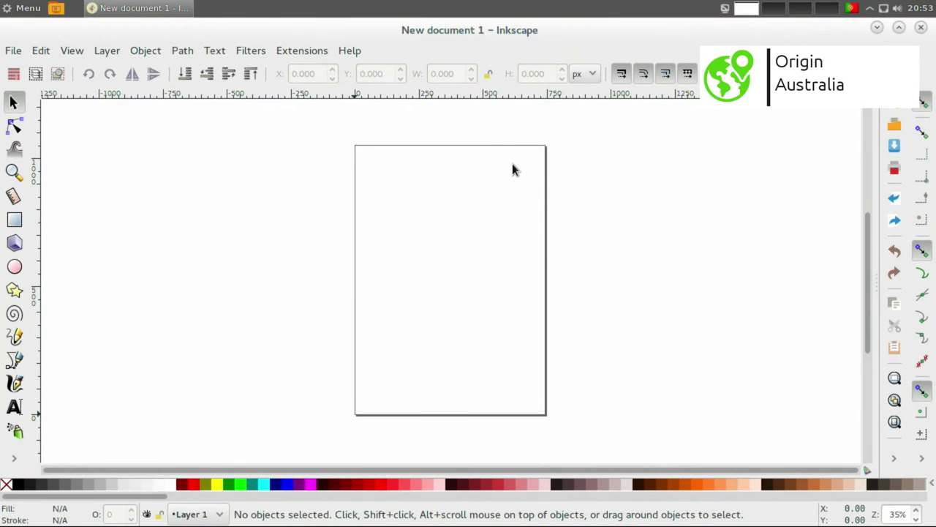
left_click(921, 27)
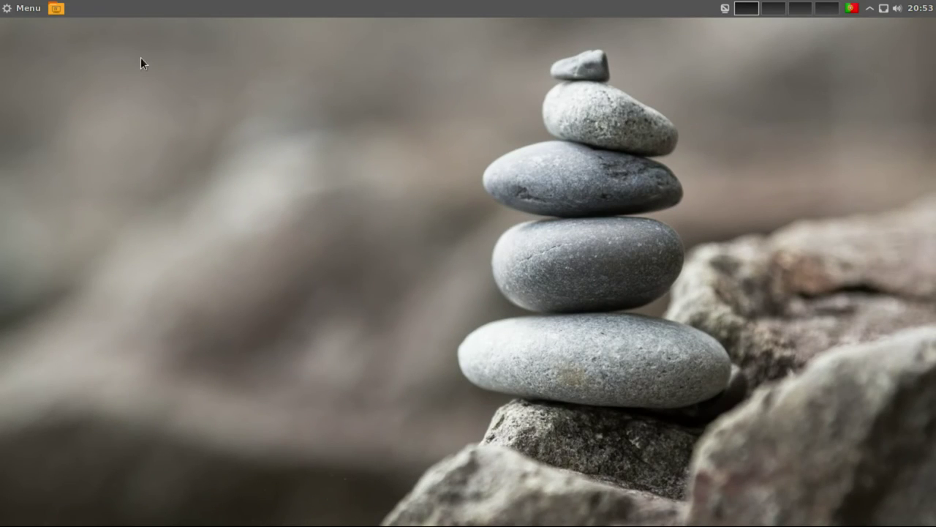
left_click(23, 8)
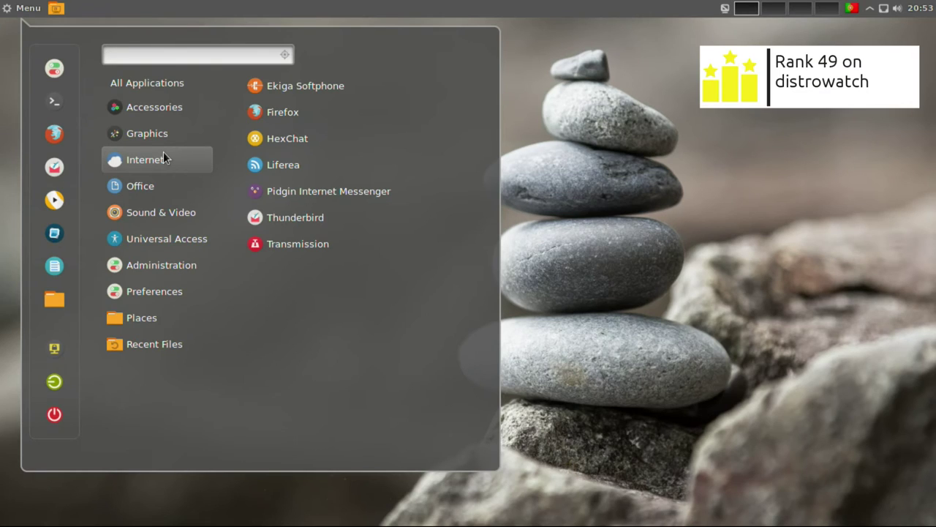
Try Firefox and then LibreOffice Writer from the menu, closing each afterwards.
left_click(306, 114)
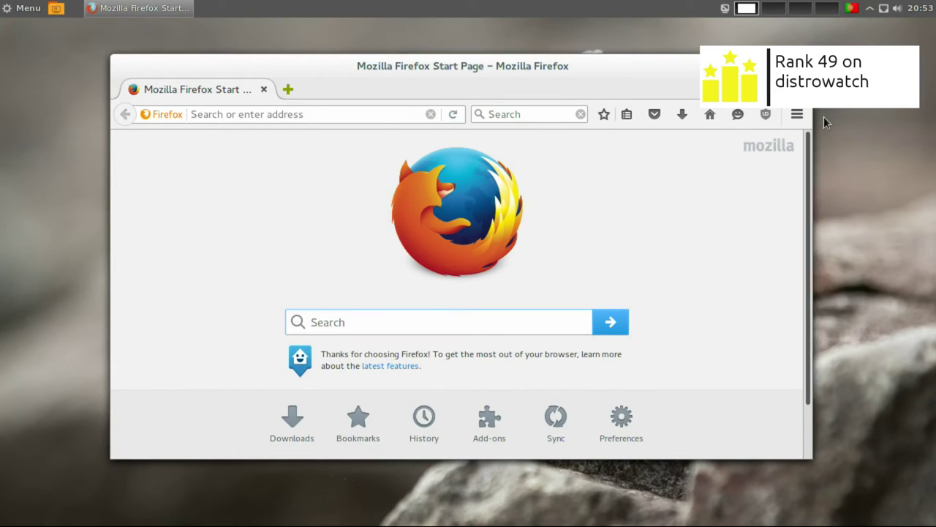
left_click(797, 65)
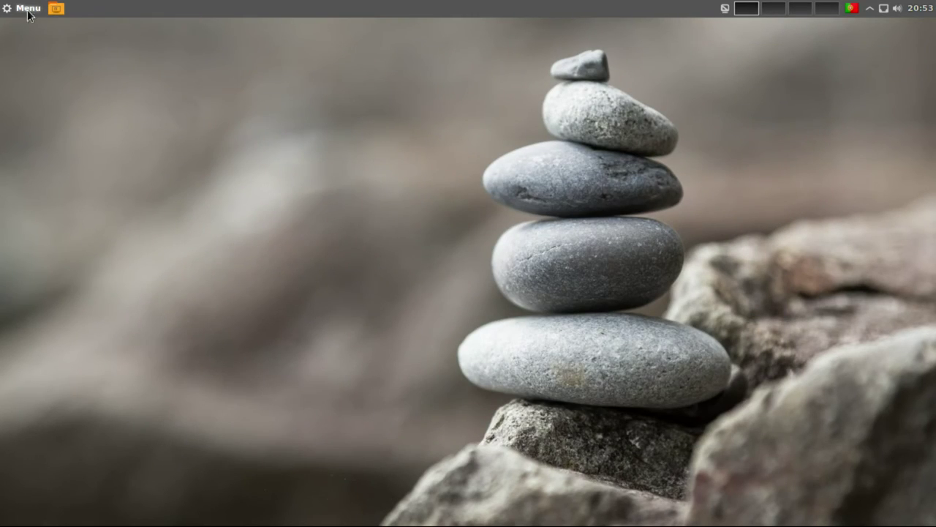
left_click(27, 9)
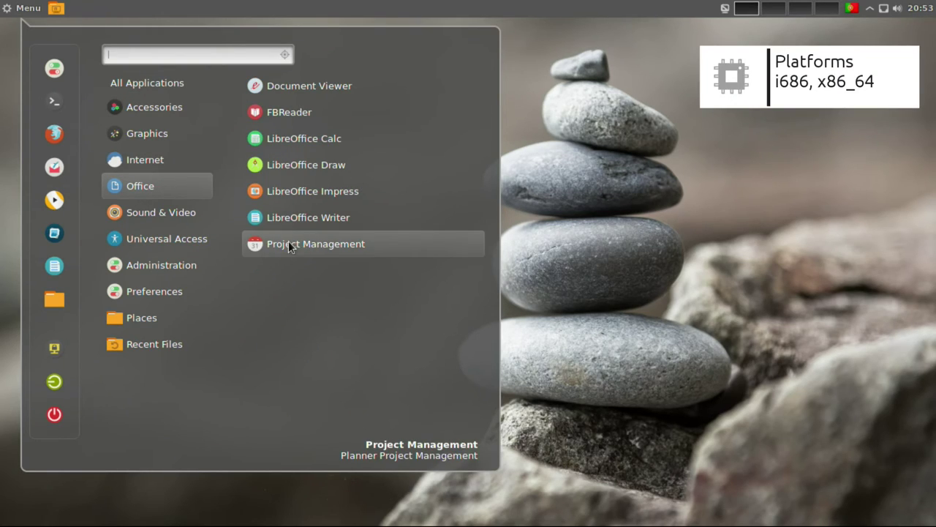
left_click(291, 217)
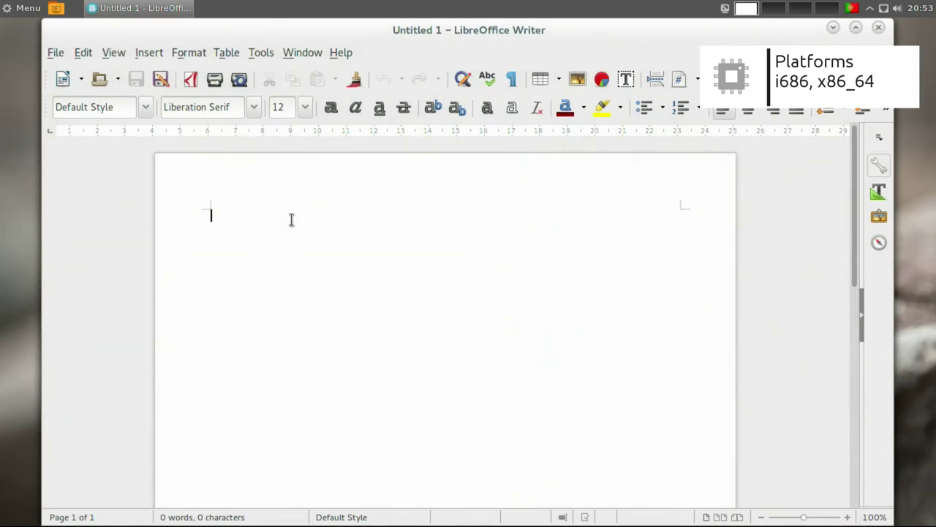
left_click(879, 28)
Launch VLC media player from Sound & Video, then close it.
left_click(22, 8)
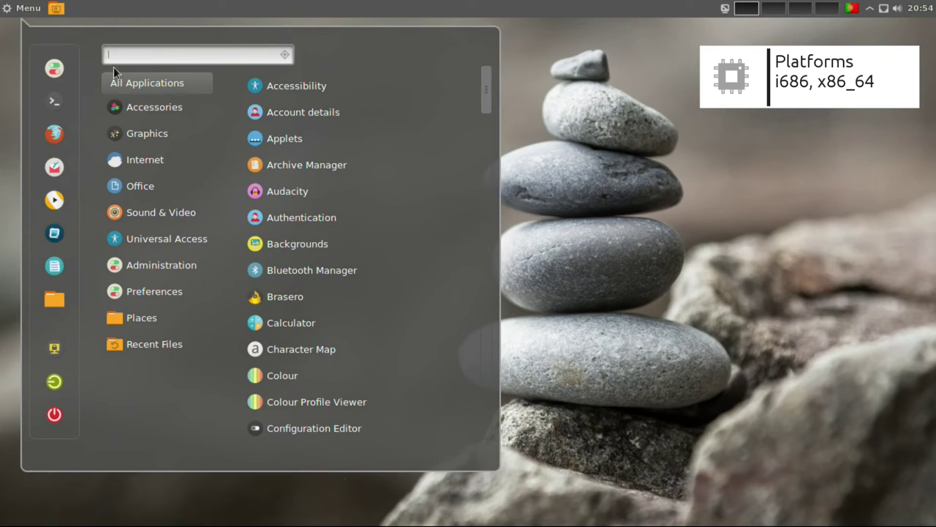
mouse_move(187, 217)
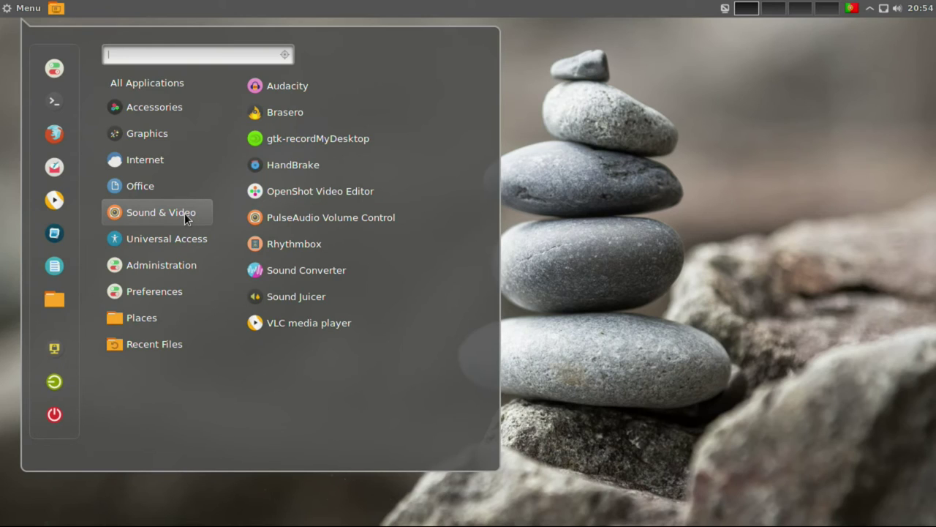
left_click(304, 313)
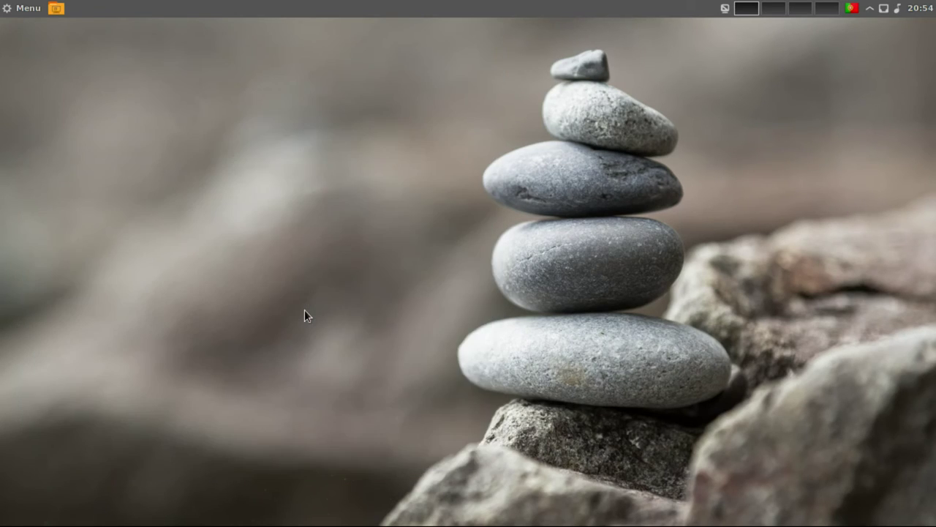
left_click(674, 152)
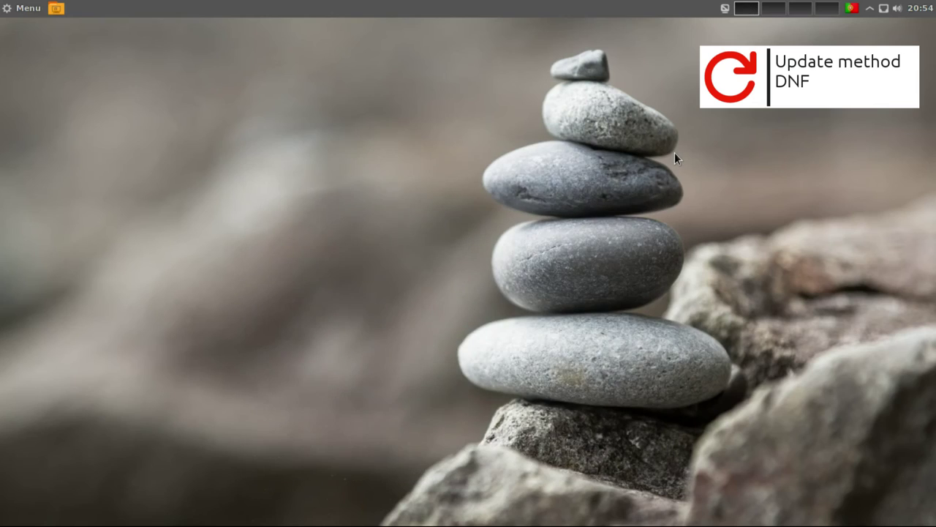
Start Yum Extender from the Administration menu to list available packages.
left_click(20, 8)
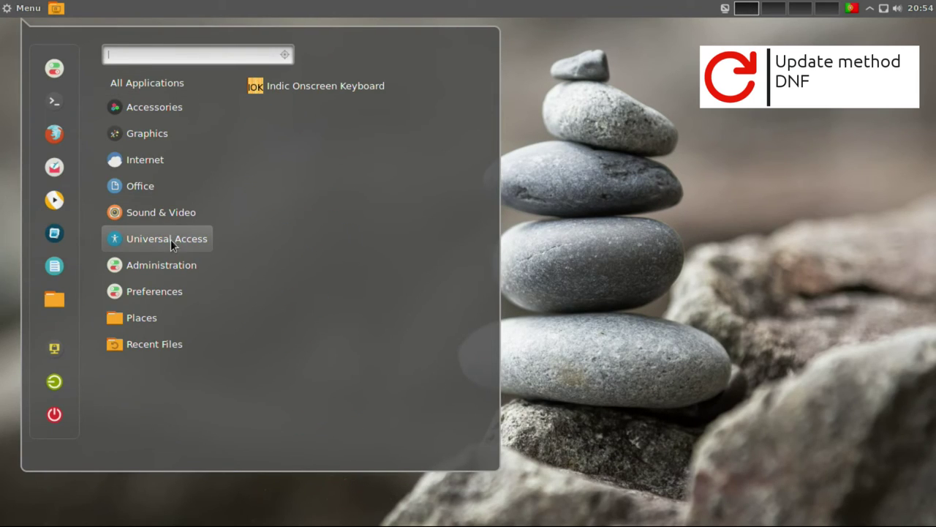
mouse_move(170, 255)
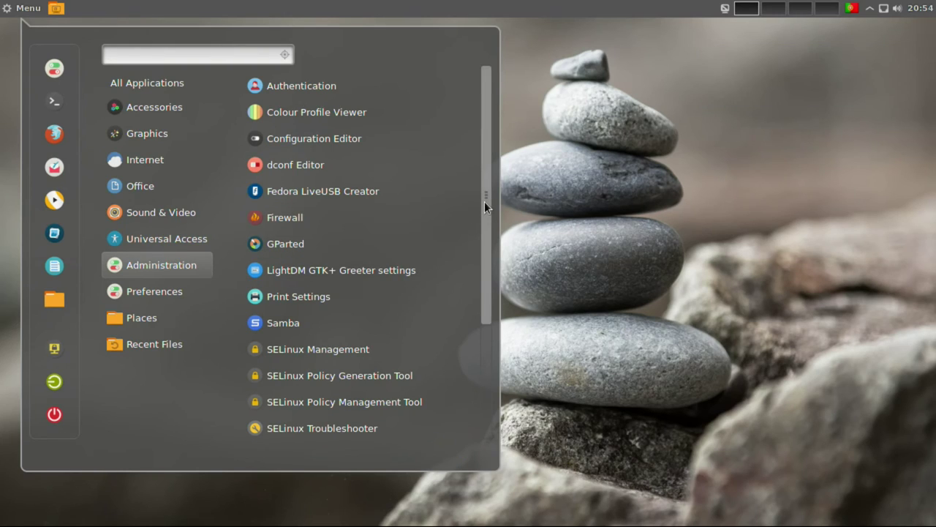
left_click_drag(484, 201, 481, 319)
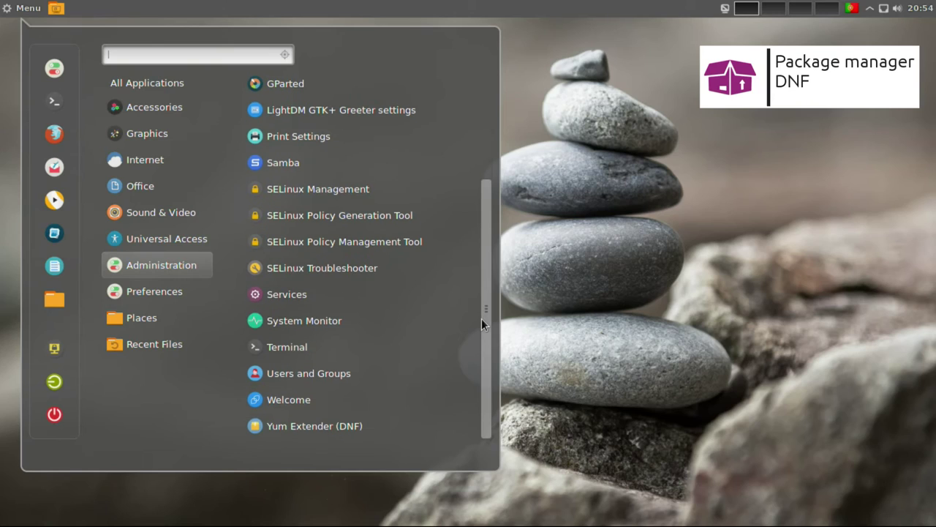
left_click(384, 418)
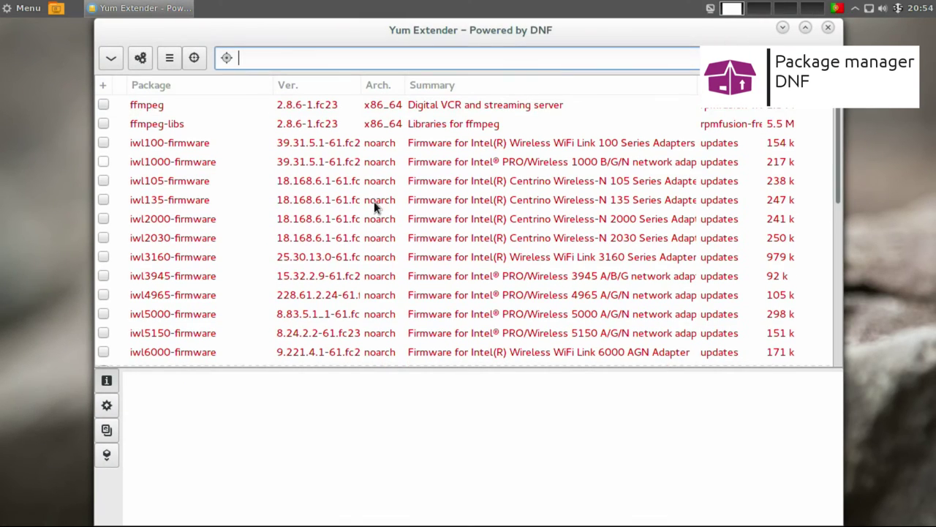
Close Yum Extender, browse the Preferences list in the menu, then launch Terminal.
left_click(827, 29)
left_click(19, 10)
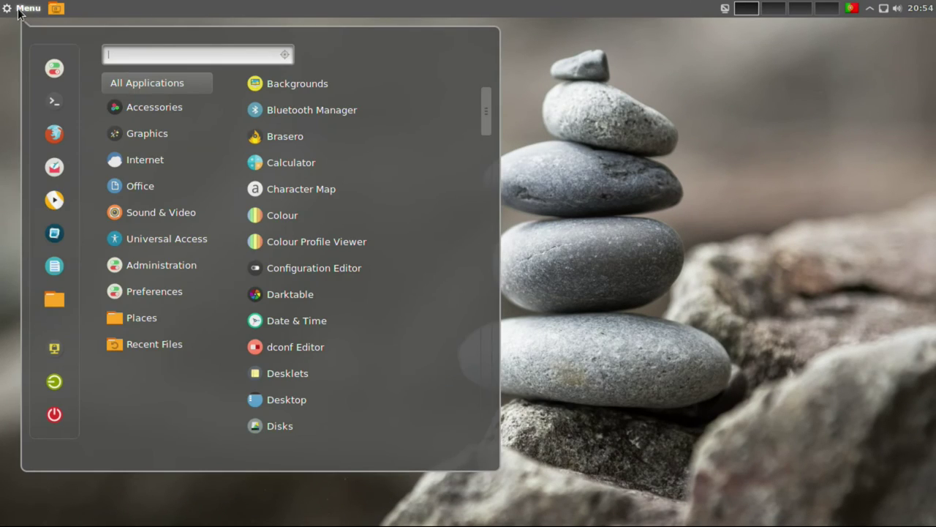
mouse_move(162, 291)
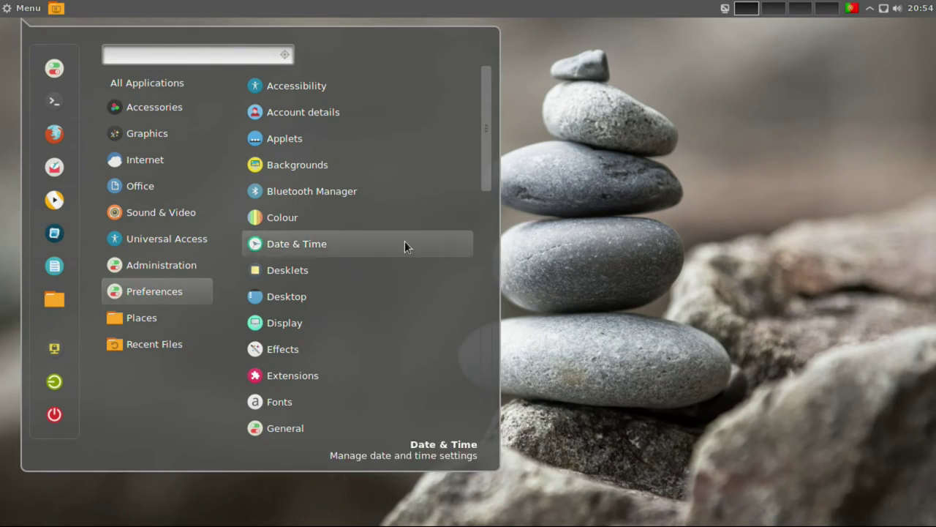
left_click_drag(484, 121, 482, 370)
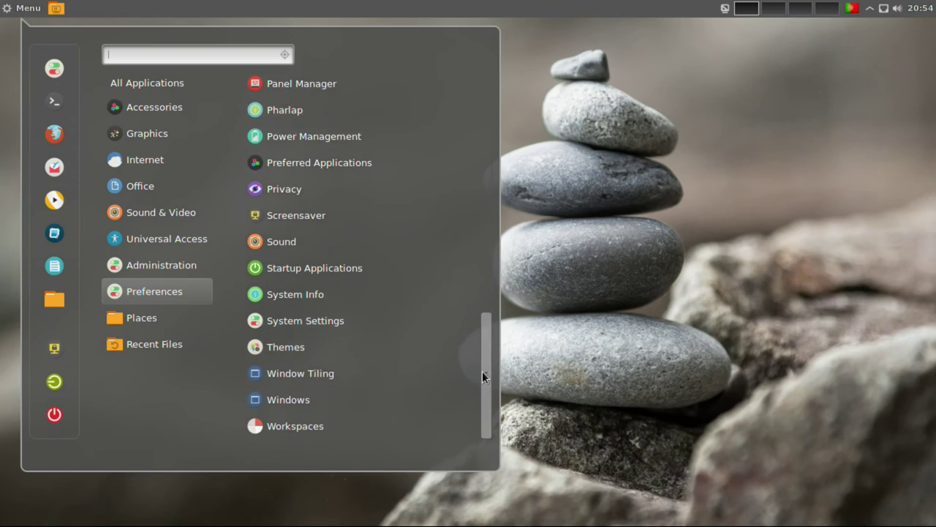
left_click(61, 104)
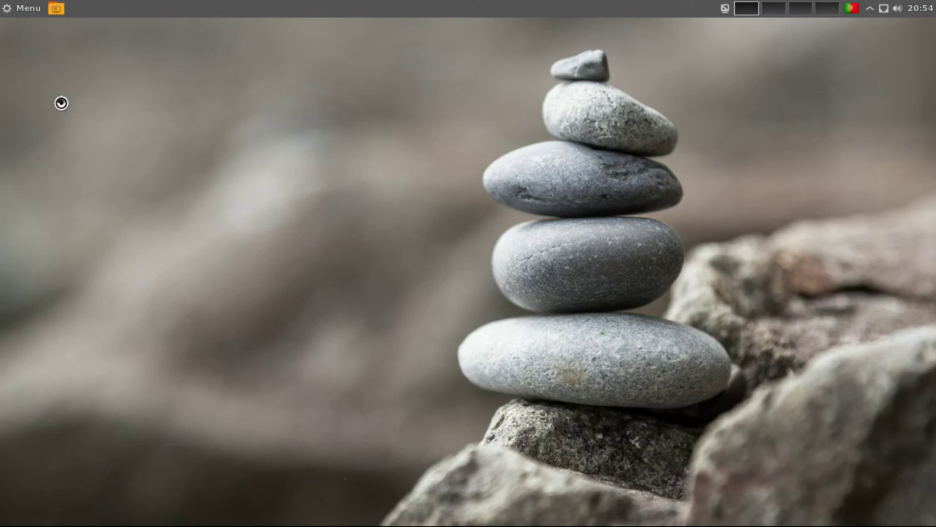
Install mc with 'sudo dnf install mc', confirming with the password and 'y', then run 'uname -a'.
type("sud")
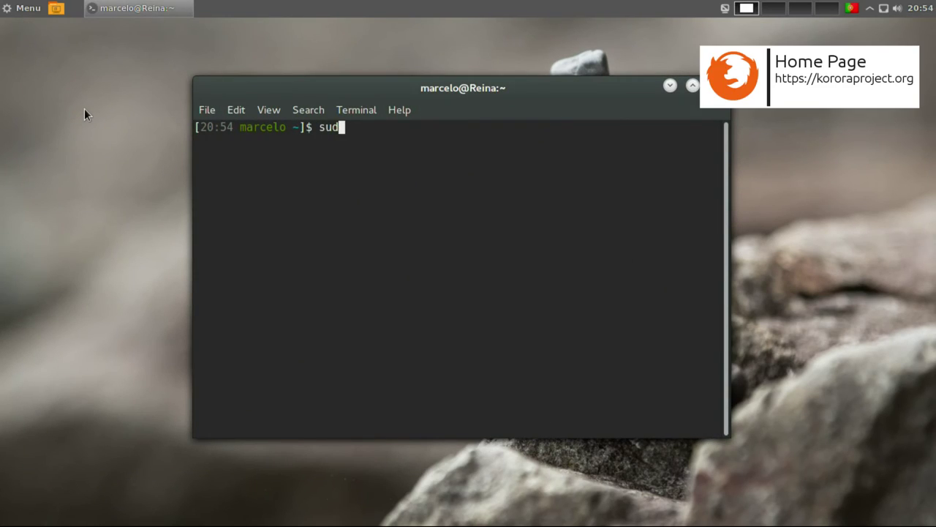
type("o dnf install")
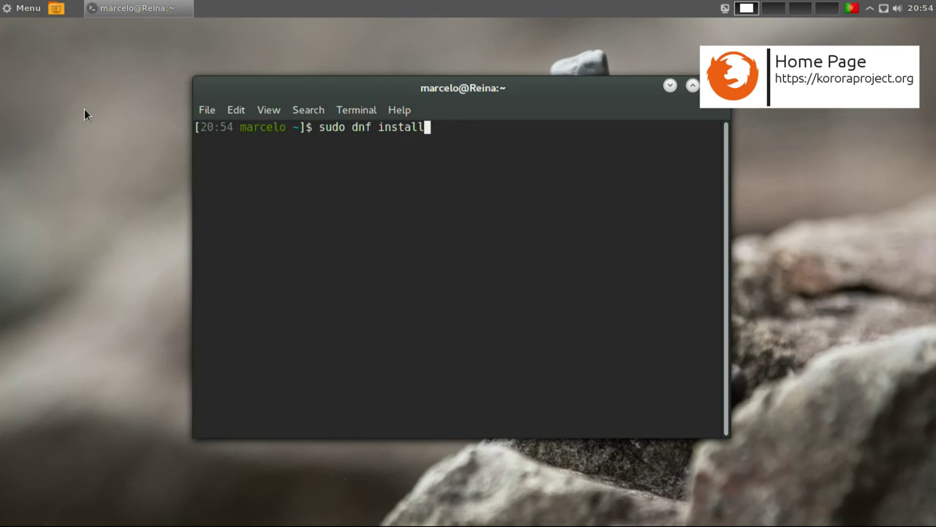
type(" mc")
key("Return")
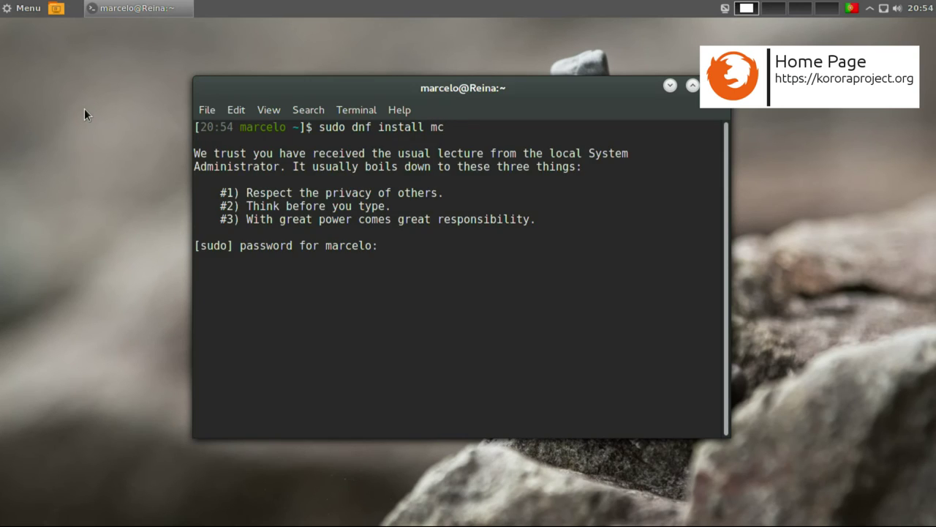
key("Return")
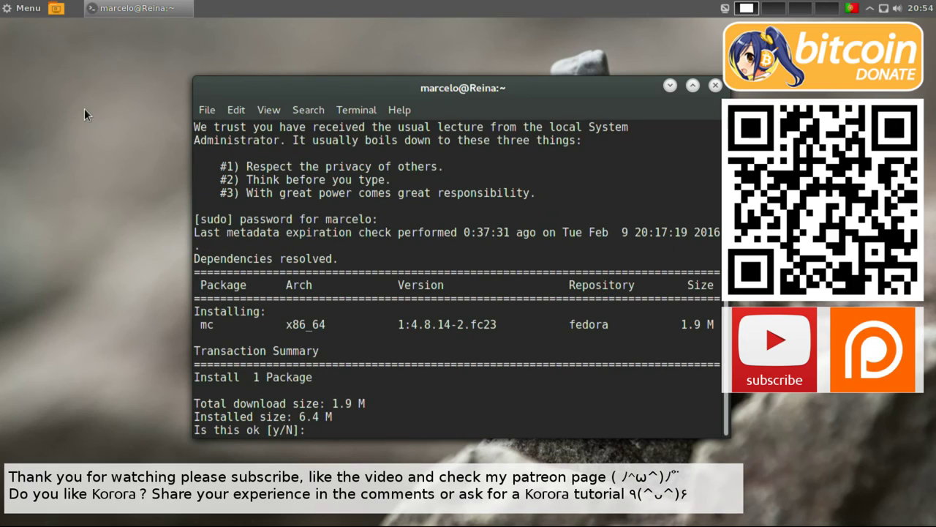
type("y")
key("Return")
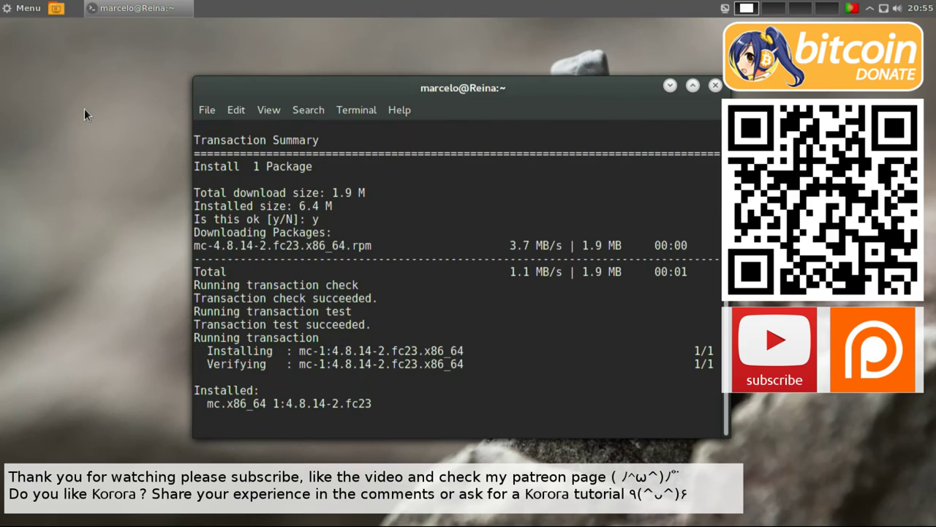
type("nam")
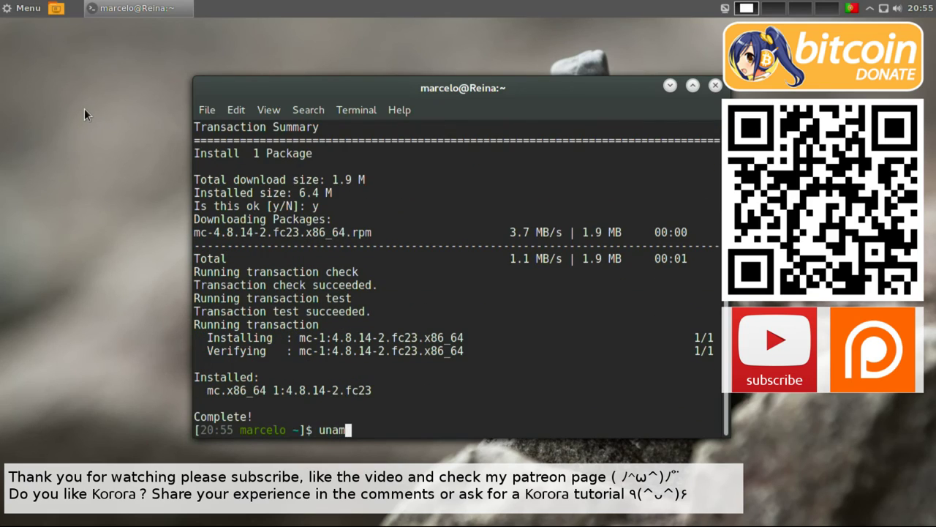
type("e -a")
key("Return")
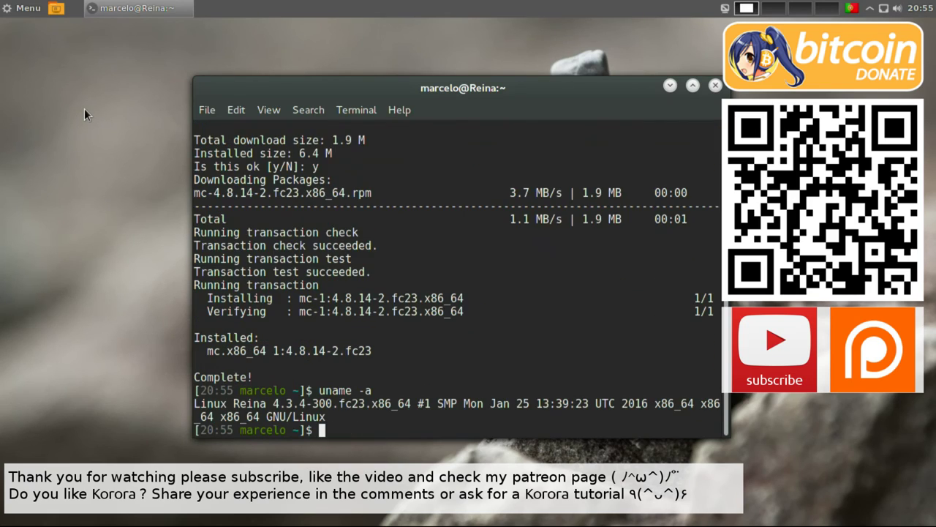